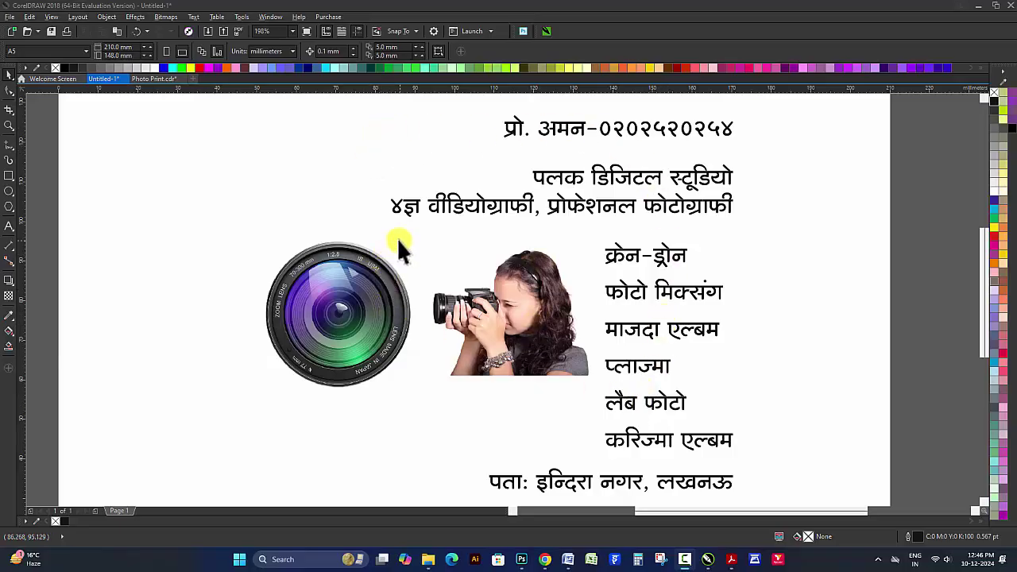
Step: Move all seven card objects, including the Hindi text, lens and photographer image, off the page to the right
scroll(336, 230, down, 3)
drag(251, 147, 663, 421)
mouse_move(468, 291)
mouse_down()
mouse_move(611, 276)
mouse_move(776, 278)
mouse_up()
Step: Draw a rectangle on the blank page and switch measurement units to inches
click(9, 175)
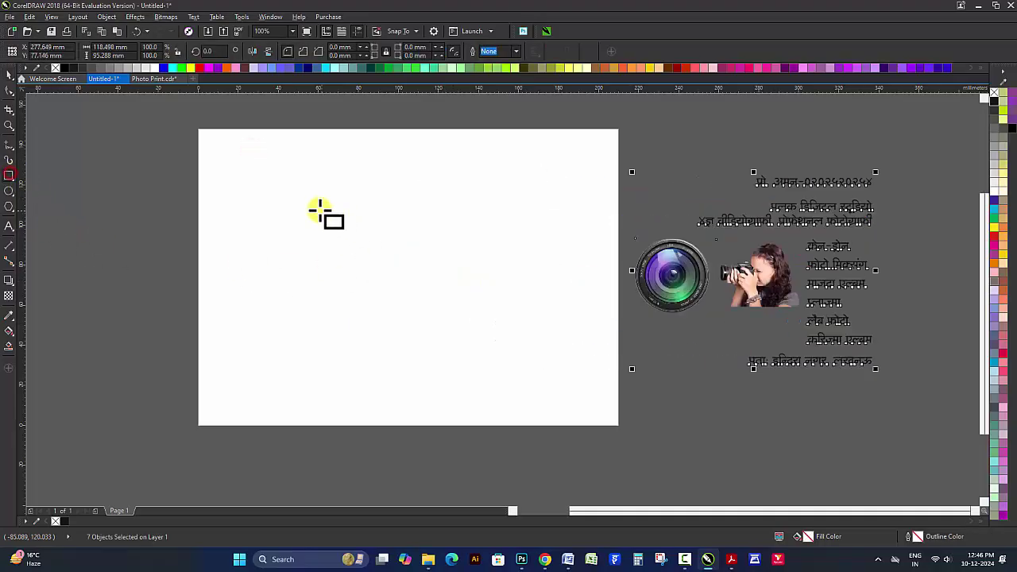
drag(283, 209, 532, 365)
click(263, 174)
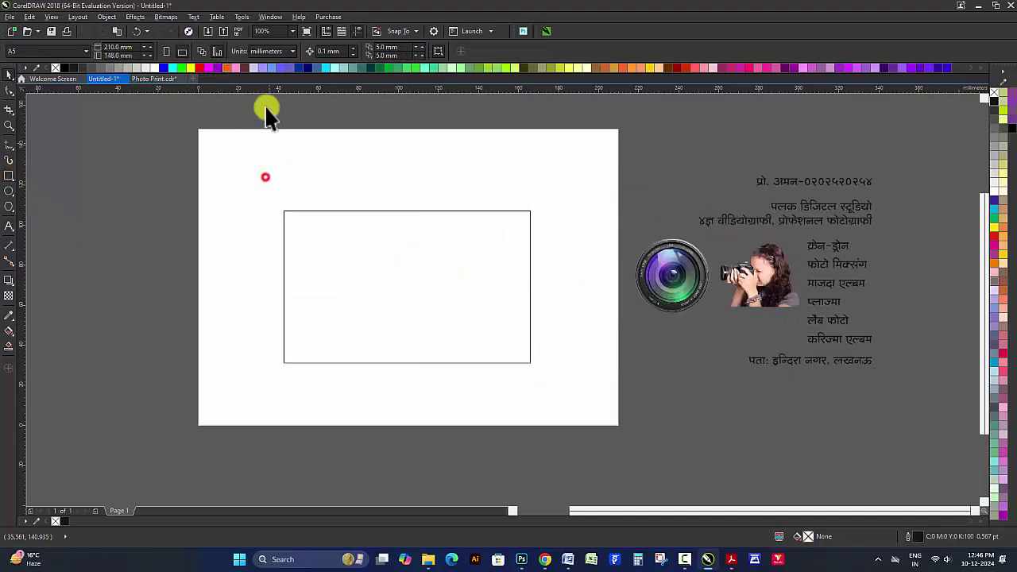
click(269, 51)
click(263, 70)
click(353, 252)
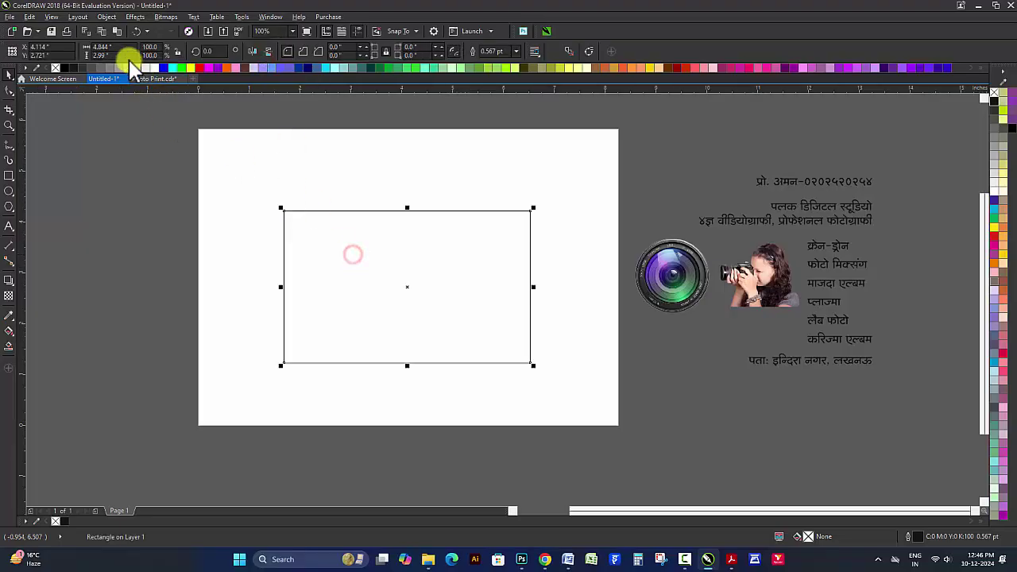
Step: Size the rectangle to 3.5 × 2 inches and nudge it slightly higher
double_click(99, 46)
text(3.5)
key(Tab)
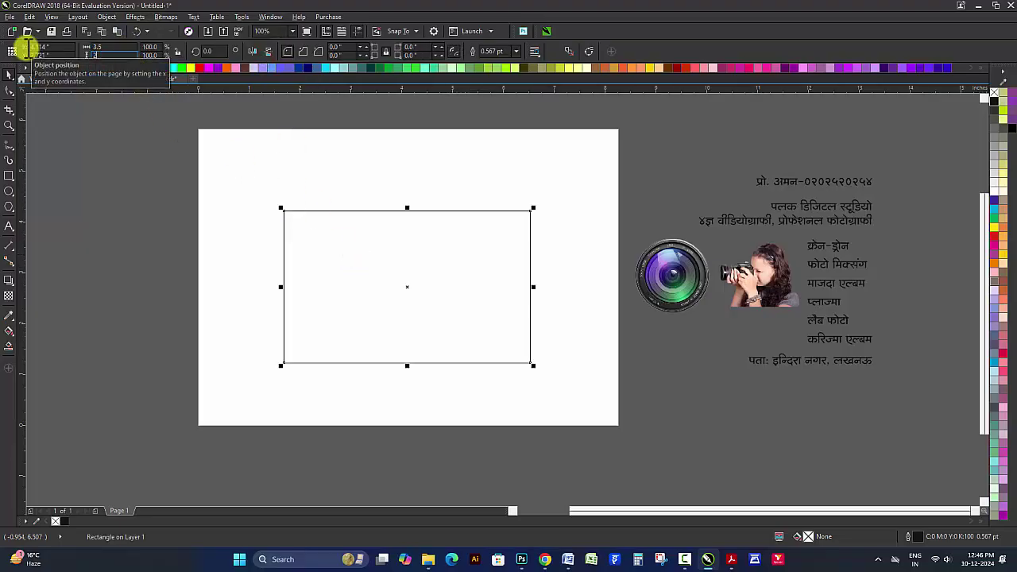
key(Return)
drag(334, 280, 333, 271)
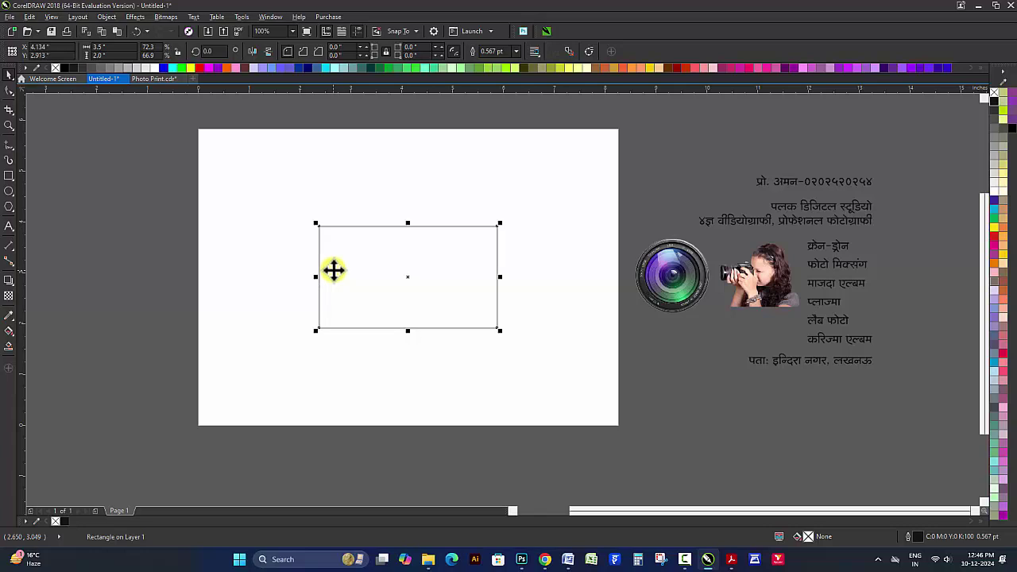
key(z)
drag(161, 156, 765, 379)
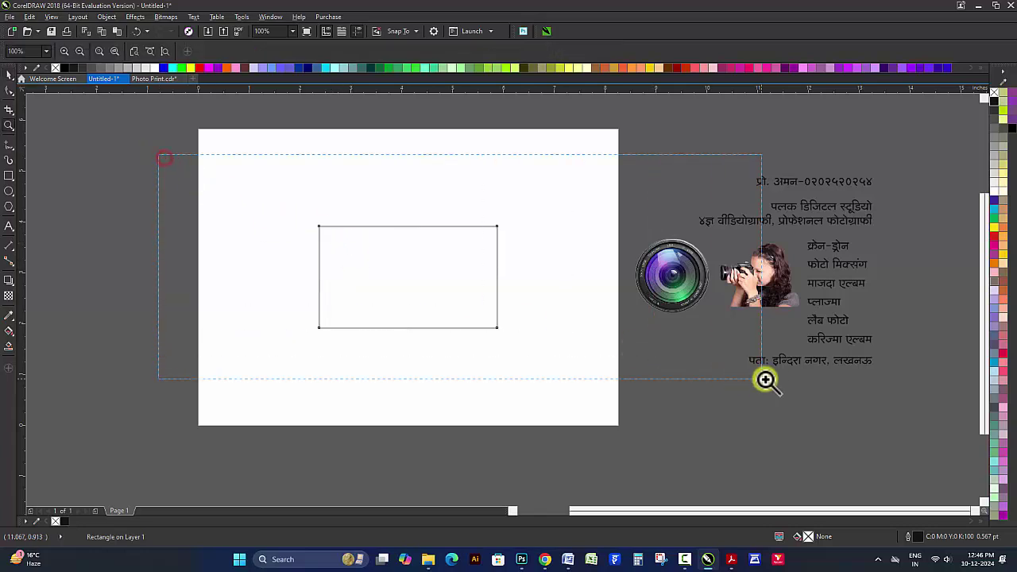
drag(129, 176, 837, 427)
Step: Move the camera lens image into the left side of the rectangle
key(space)
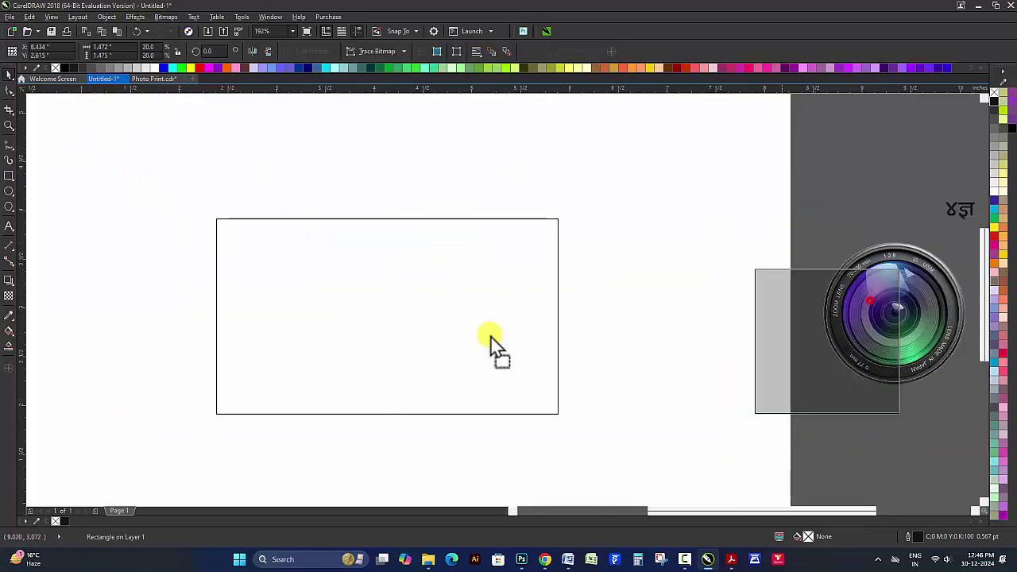
drag(803, 341, 280, 311)
scroll(363, 291, down, 3)
key(z)
drag(182, 164, 865, 445)
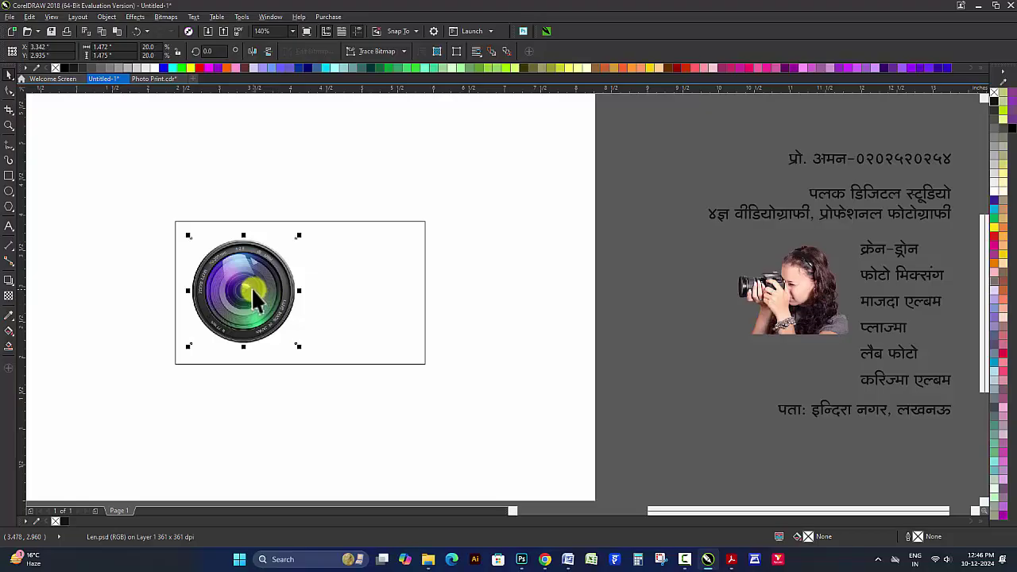
drag(133, 178, 488, 401)
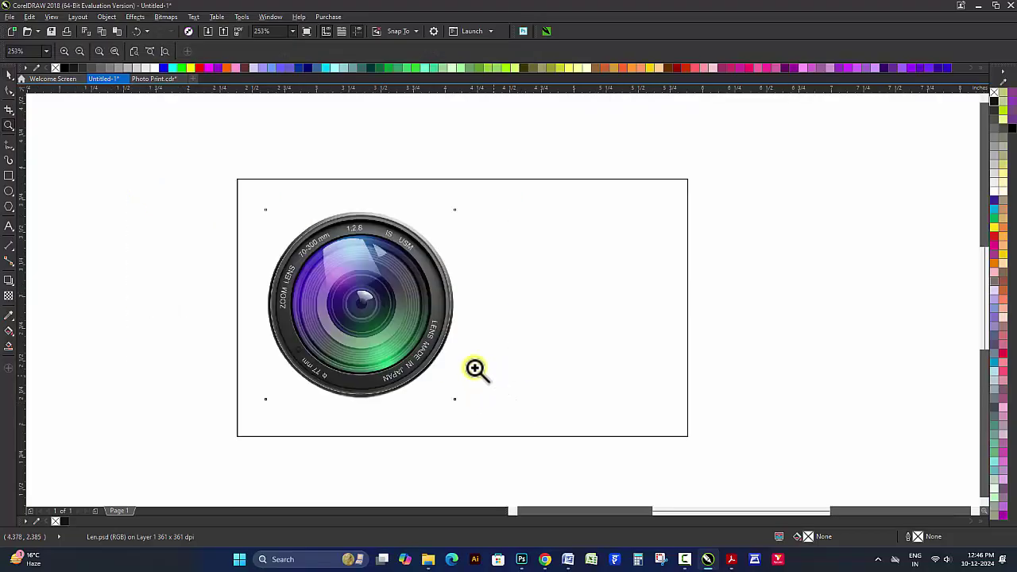
Step: Shift the rectangle slightly left and narrow it to frame just the lens
key(space)
drag(364, 306, 348, 300)
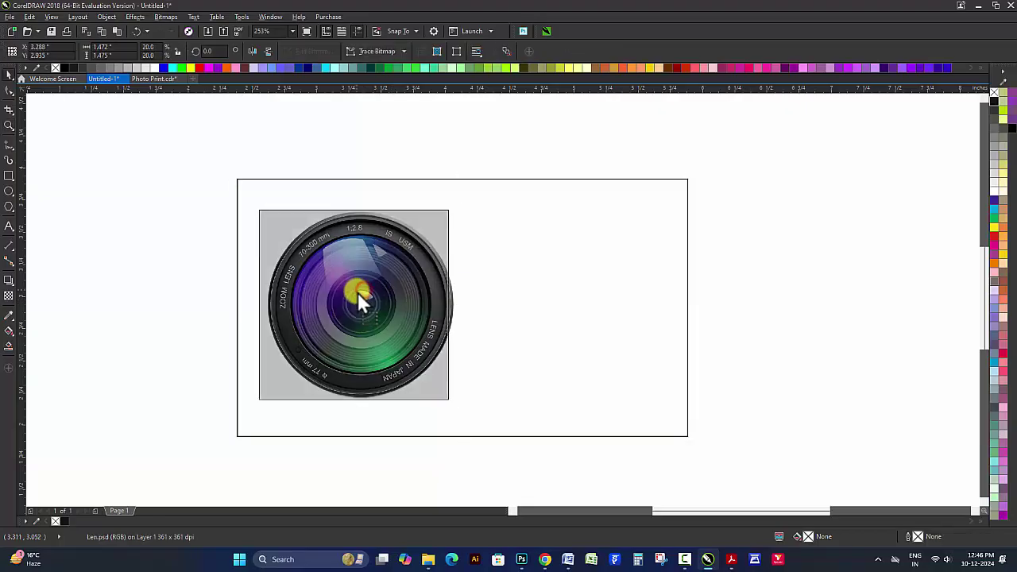
drag(691, 307, 459, 317)
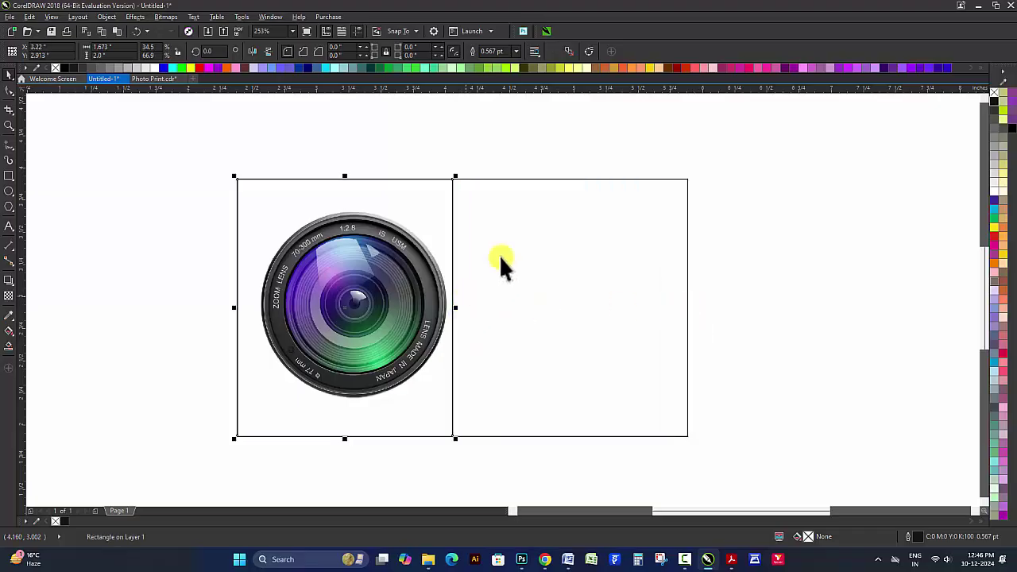
Step: Convert the rectangle to curves and slant its right edge
click(589, 51)
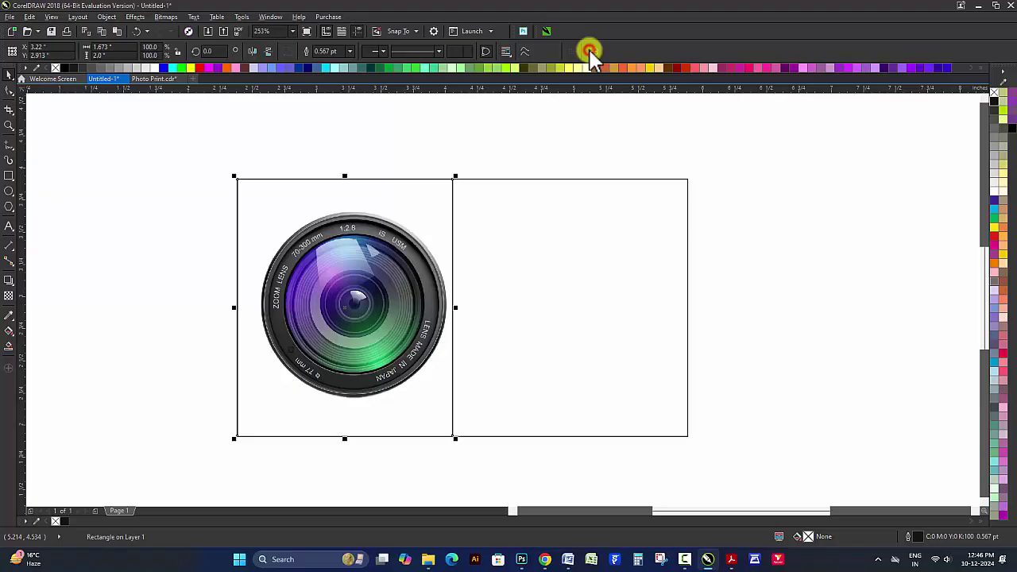
click(9, 90)
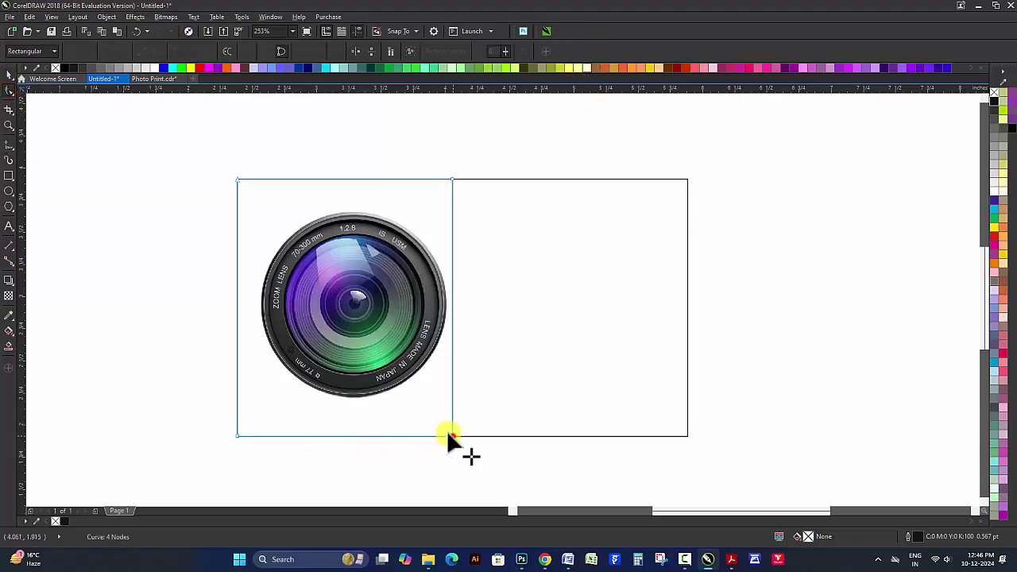
drag(448, 435, 368, 436)
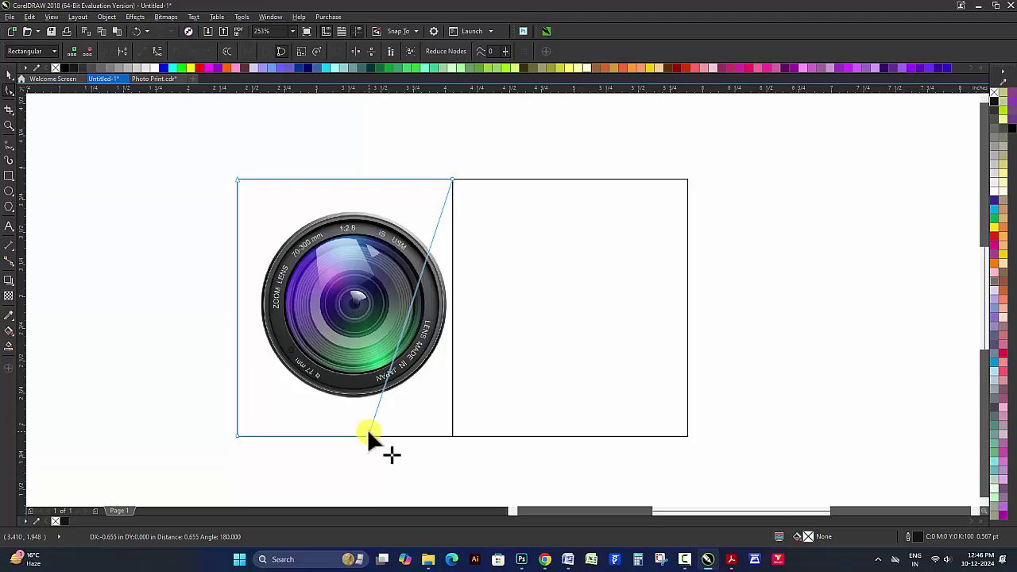
drag(484, 161, 316, 445)
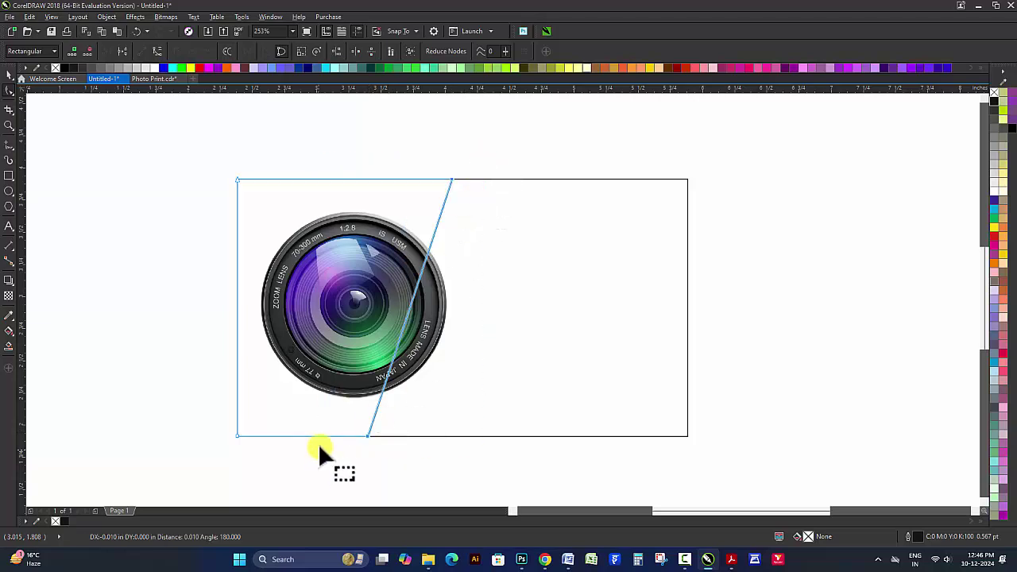
key(Left)
key(Right)
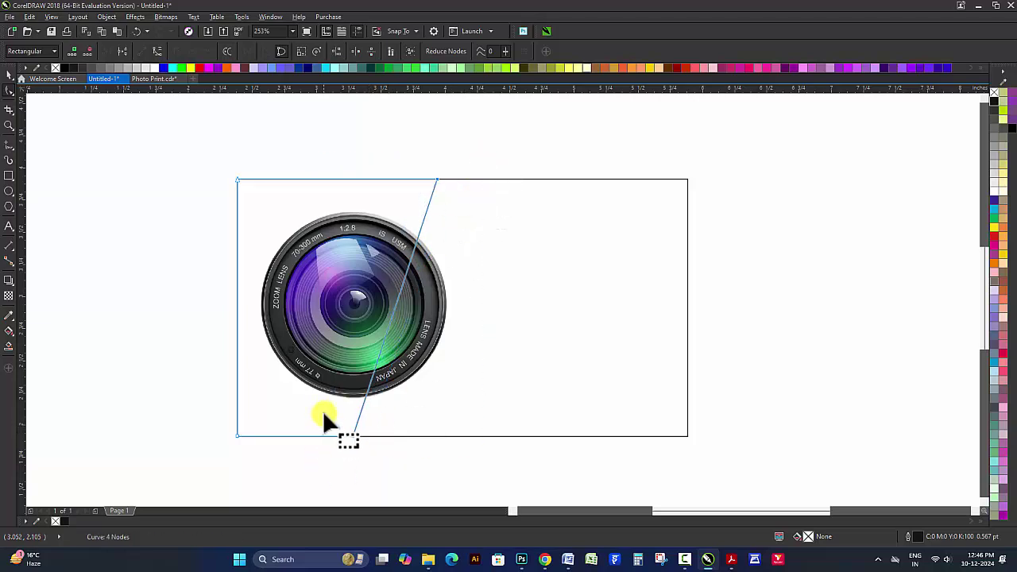
Step: Duplicate the slanted shape slightly to the right and delete the lens image
key(space)
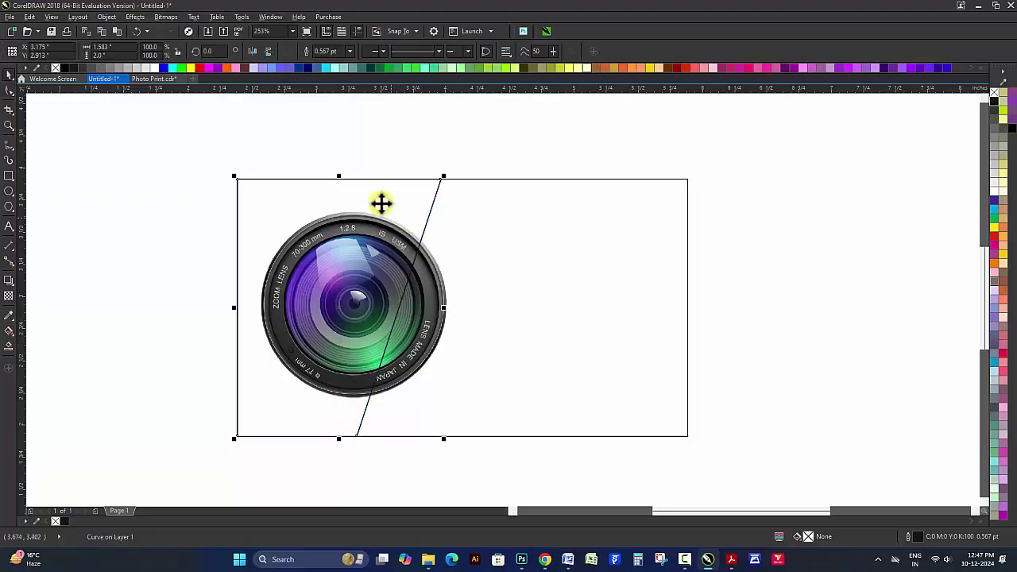
drag(381, 202, 395, 210)
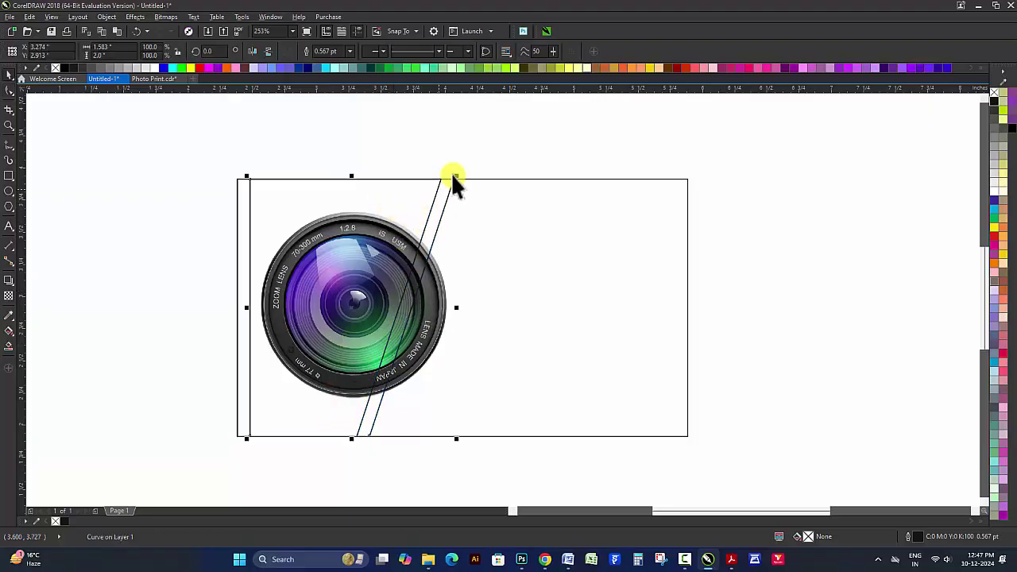
click(488, 135)
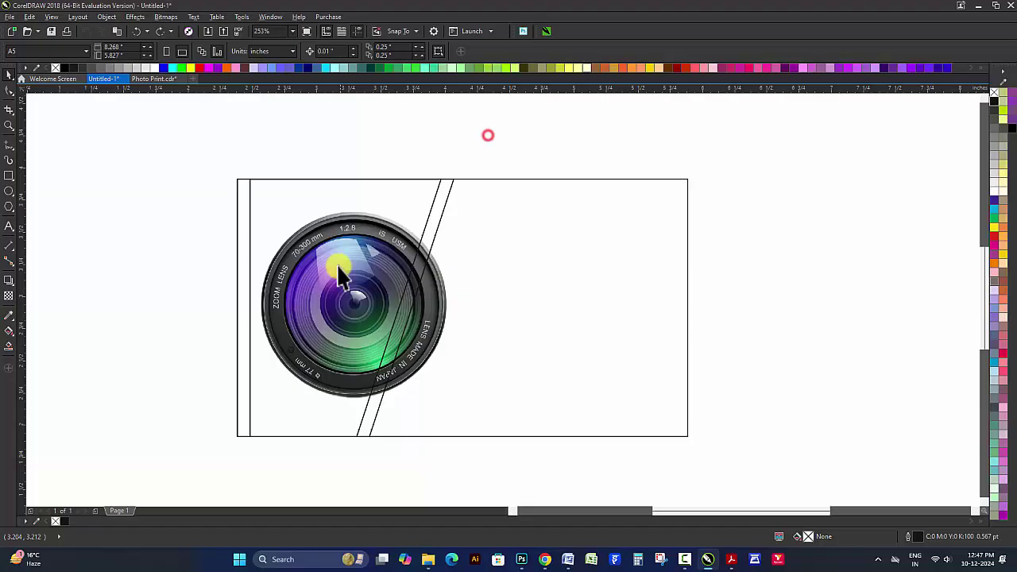
click(305, 229)
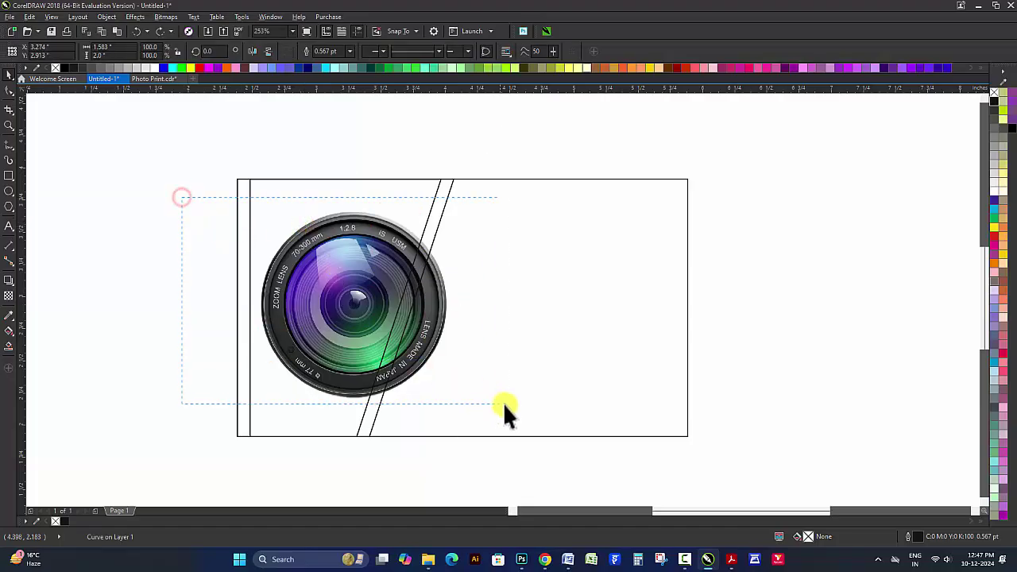
drag(503, 403, 481, 397)
key(Delete)
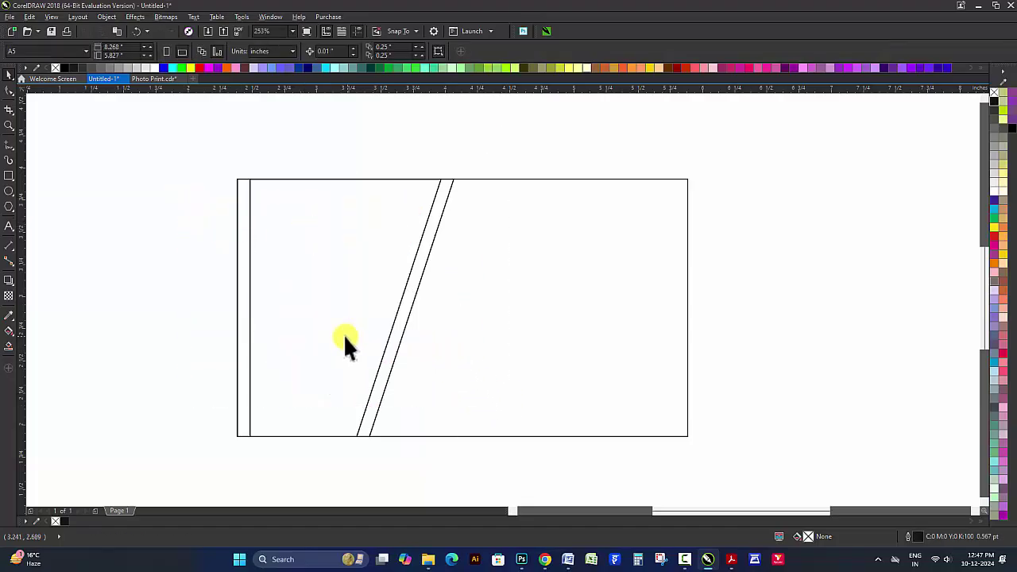
Step: Smart Fill the narrow diagonal strip grey and move the left section shape up
click(10, 346)
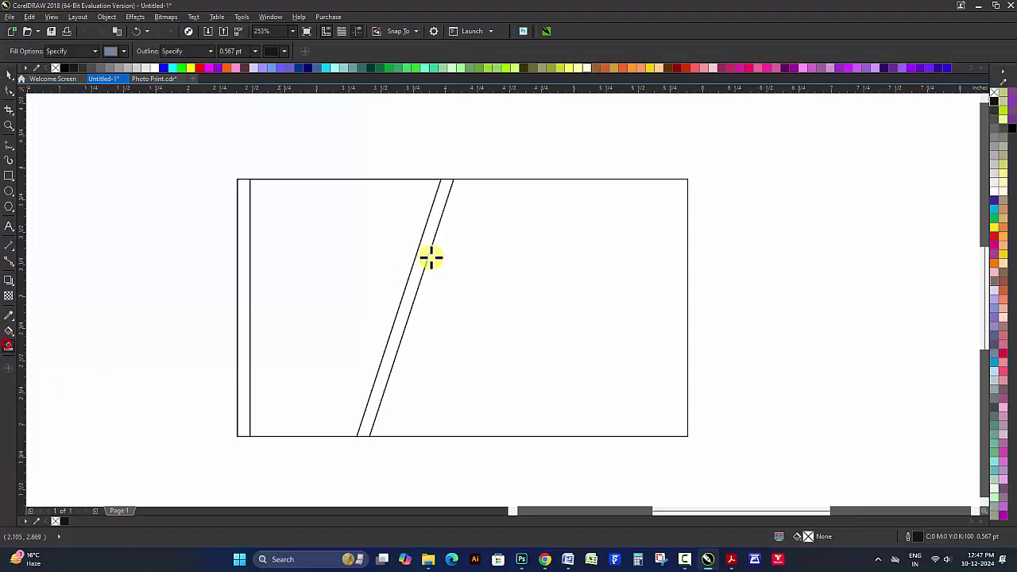
click(442, 198)
key(space)
click(264, 151)
click(249, 192)
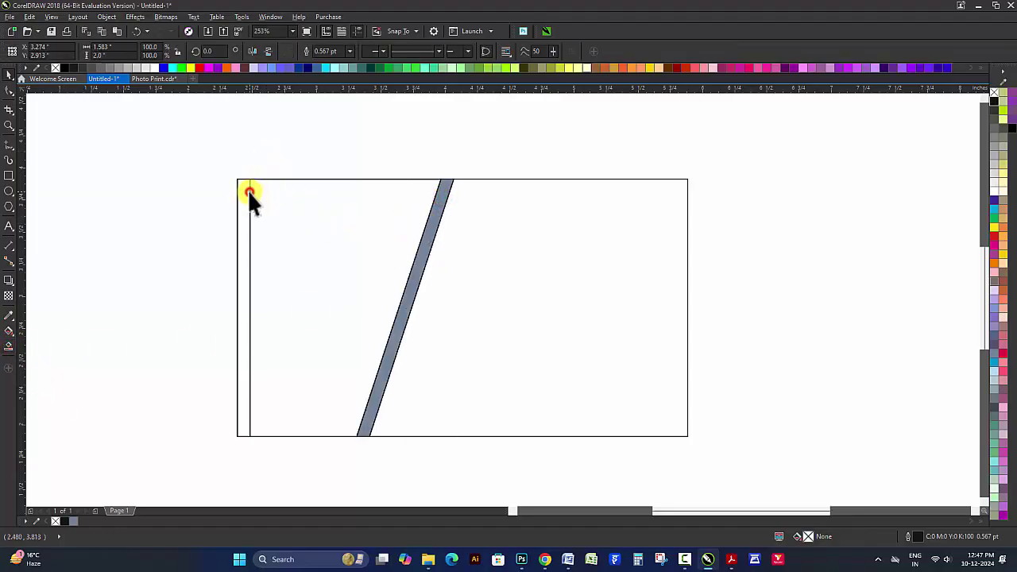
click(265, 141)
drag(278, 236, 293, 182)
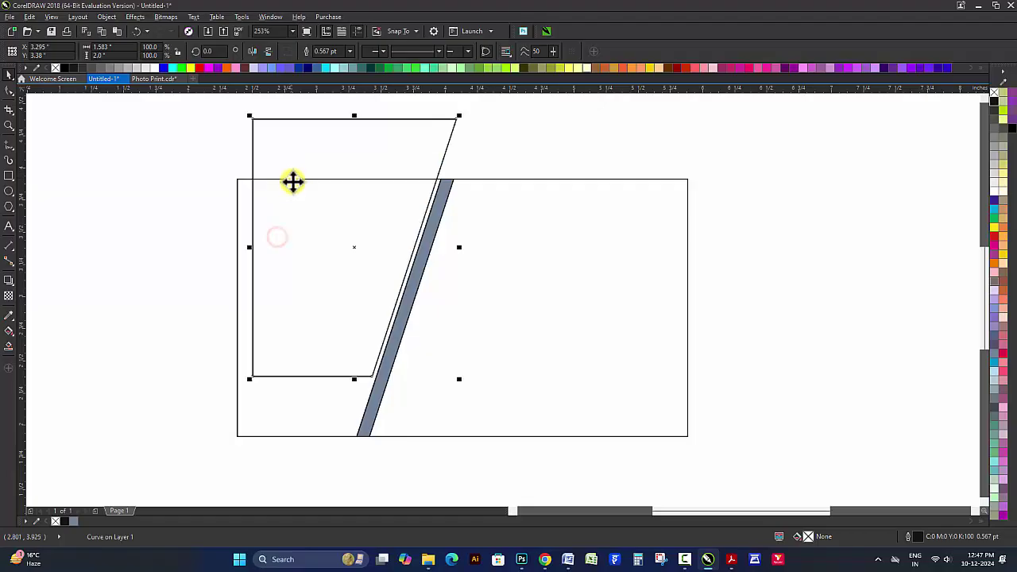
Step: Delete the moved shape, paste the lens back and PowerClip it inside the left section
key(Delete)
key(ctrl+v)
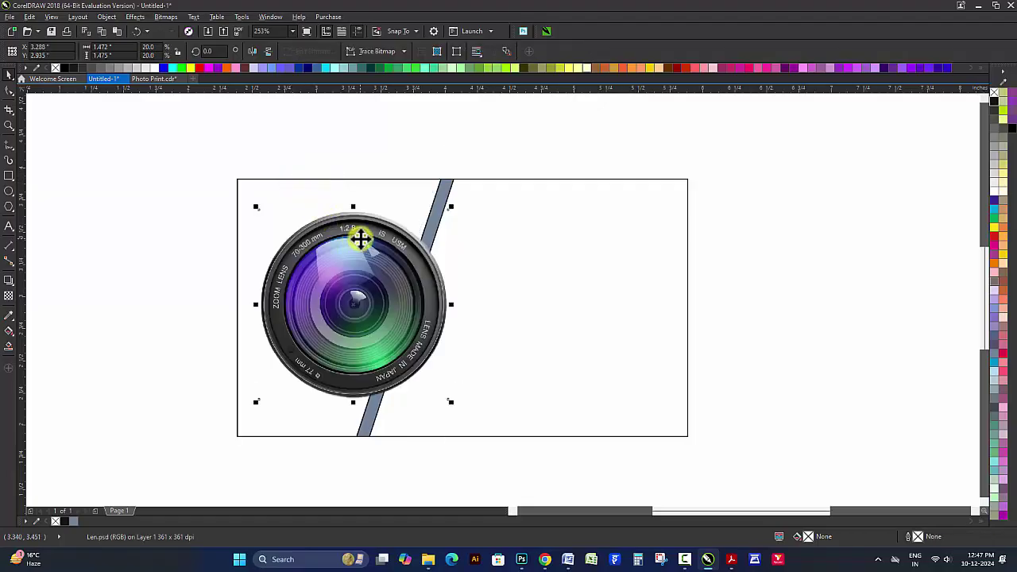
right_click(362, 230)
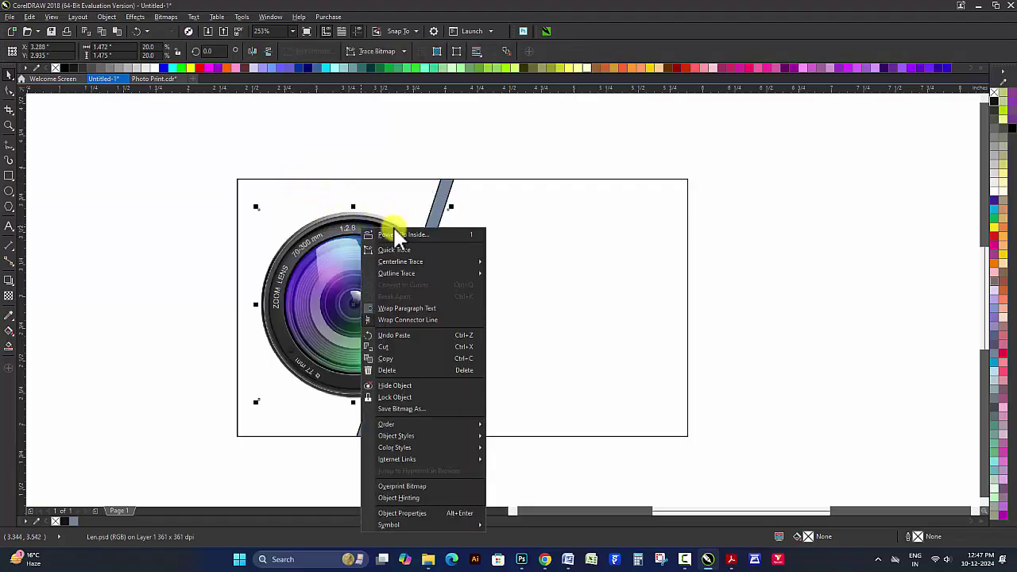
click(393, 235)
click(397, 200)
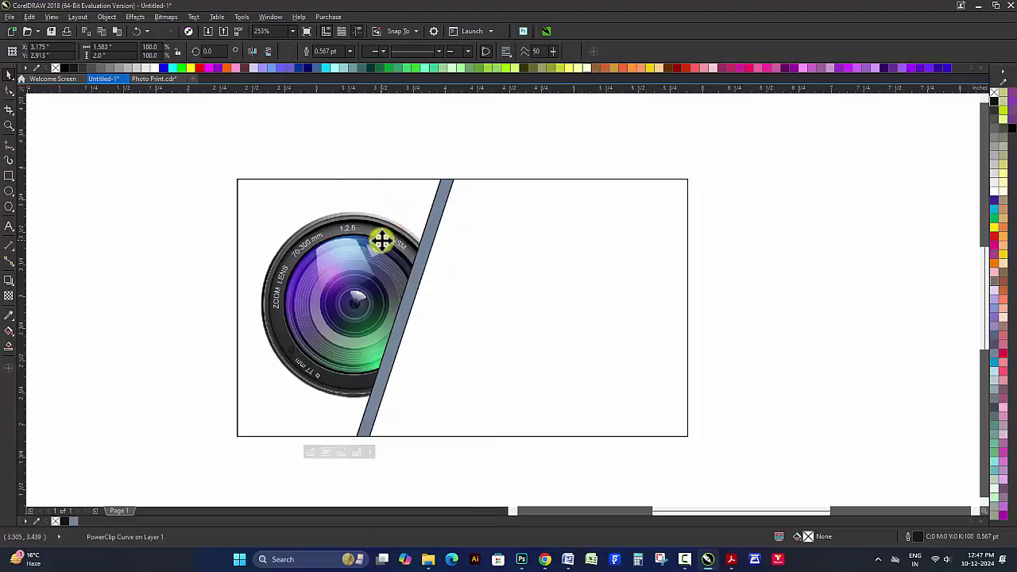
key(z)
click(135, 155)
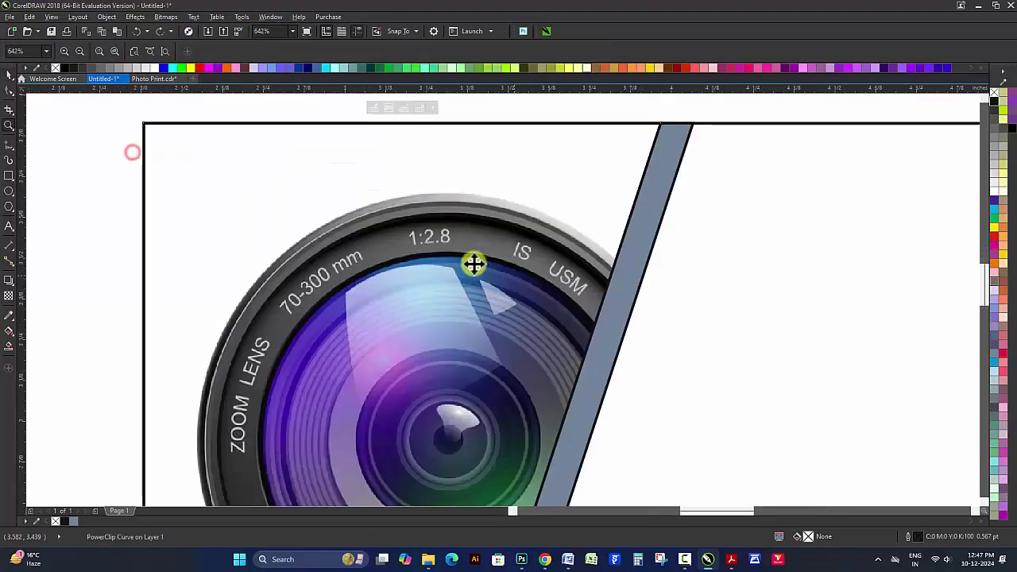
key(space)
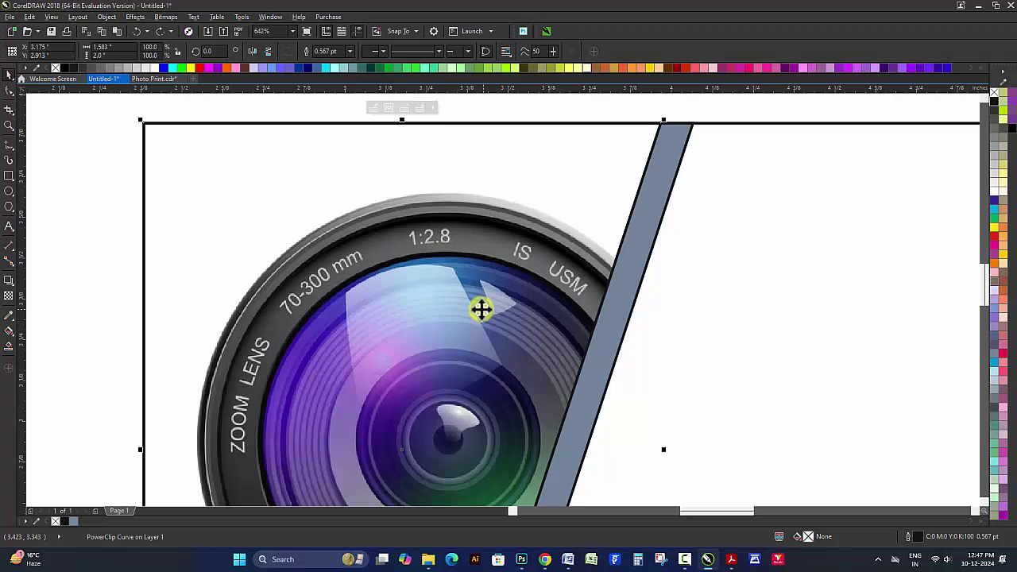
Step: Fill the background with grey sampled from the lens ring, then darken it to charcoal
click(9, 317)
click(499, 247)
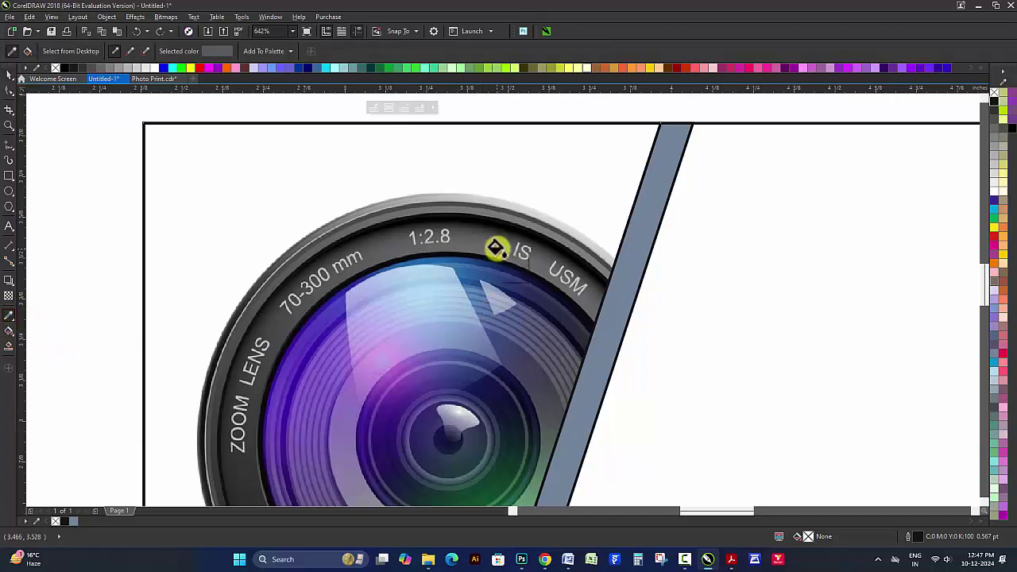
click(528, 168)
scroll(461, 201, down, 4)
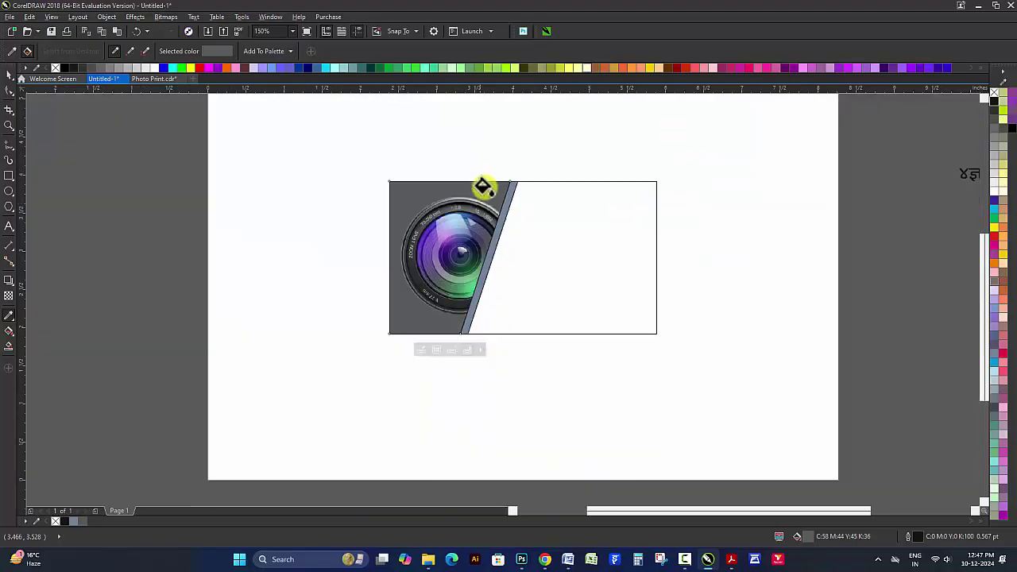
scroll(483, 182, up, 2)
key(space)
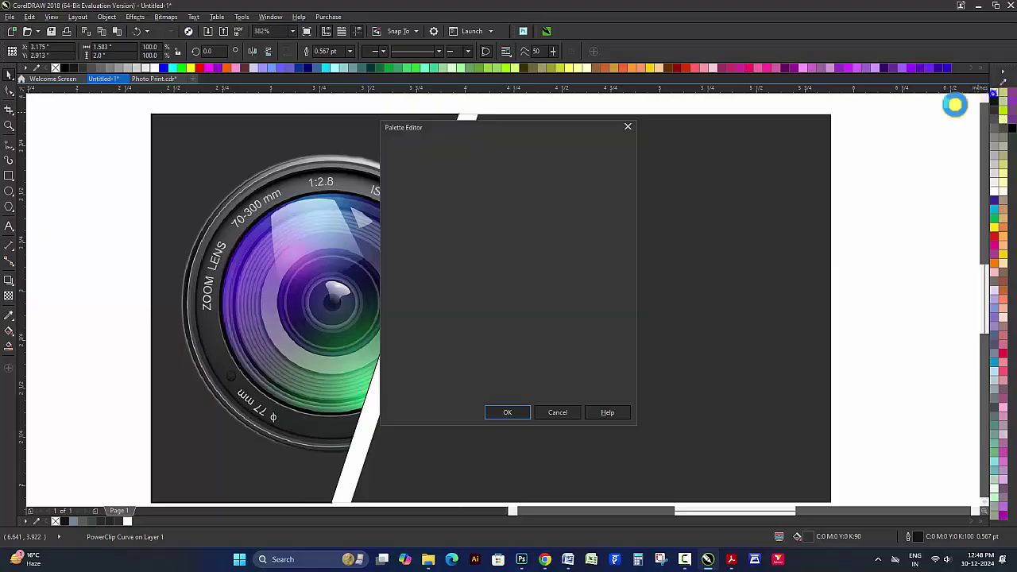
click(574, 410)
click(874, 340)
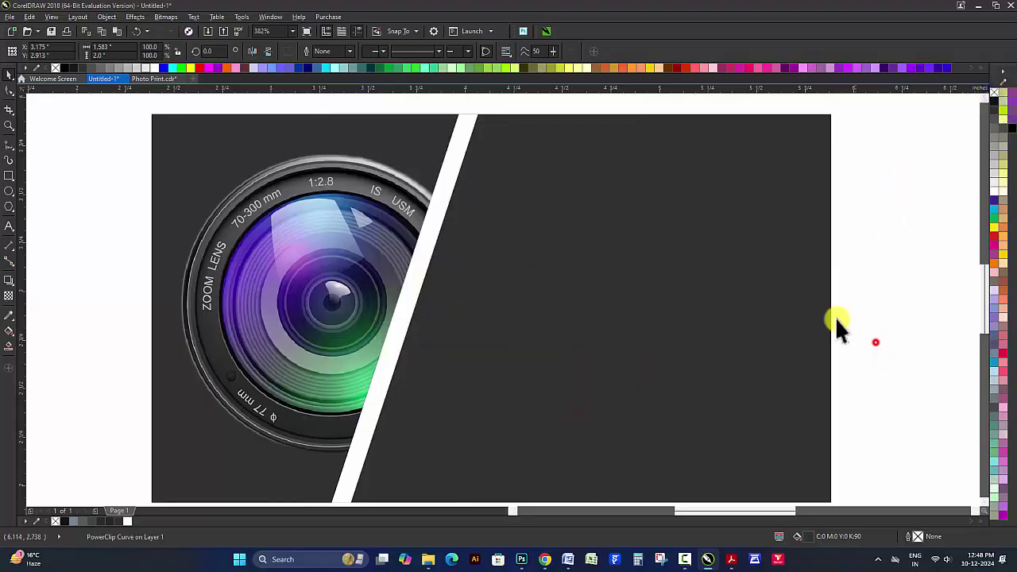
click(446, 196)
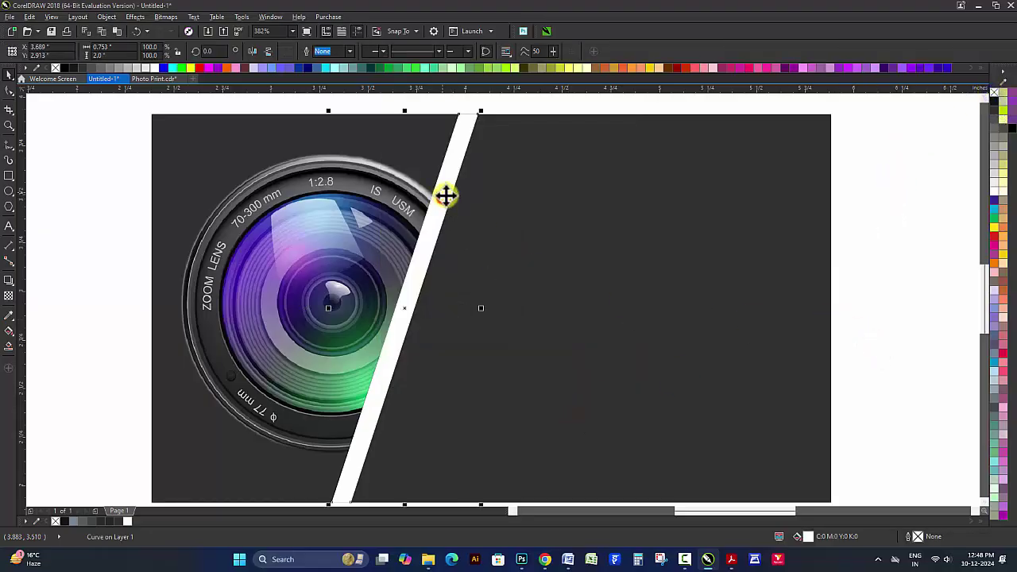
Step: Add a lower-right drop shadow to the white strip and raise its opacity slightly
click(9, 281)
mouse_move(406, 309)
mouse_down()
mouse_move(453, 406)
mouse_move(484, 432)
mouse_up()
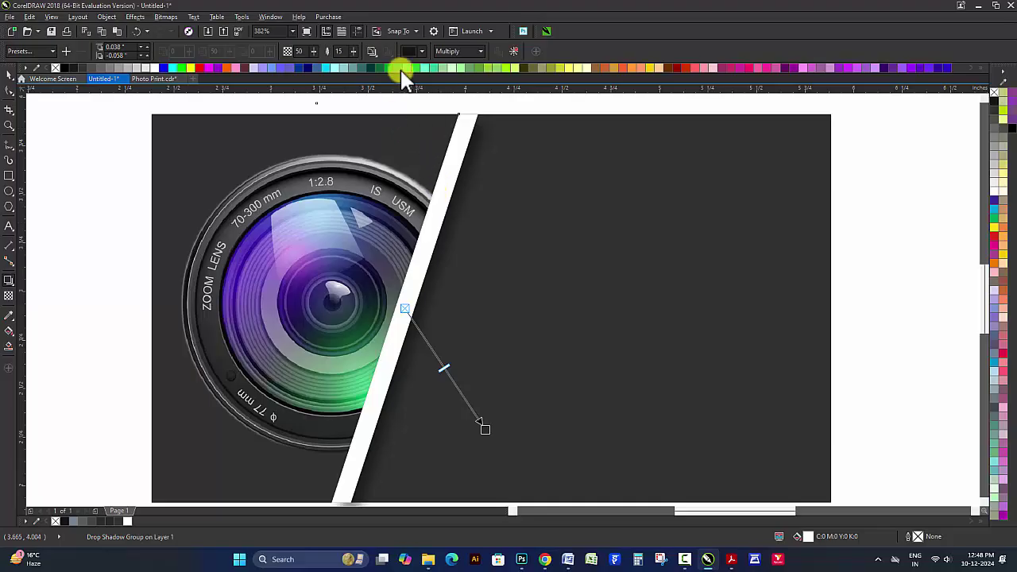
drag(322, 58, 326, 58)
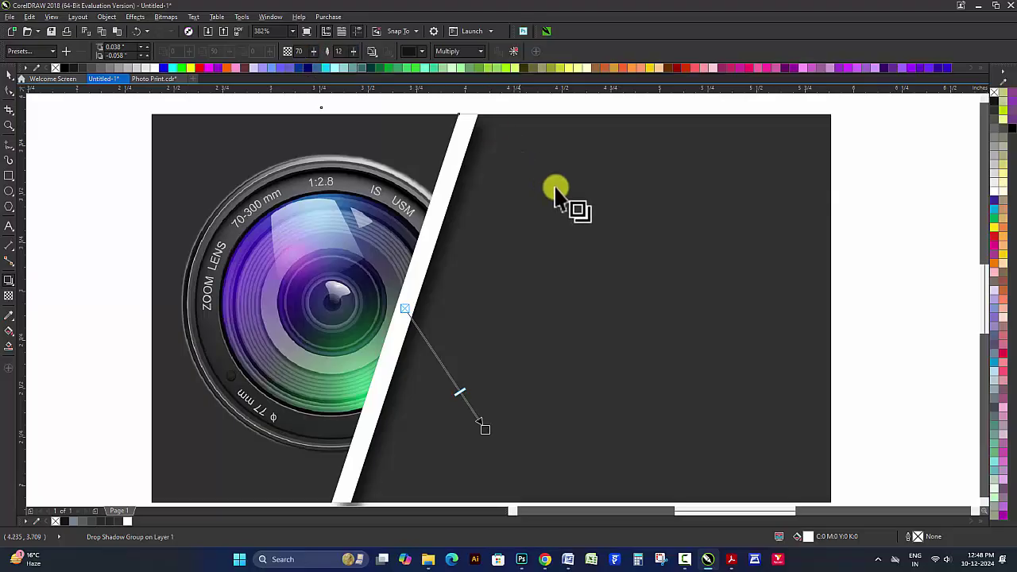
key(space)
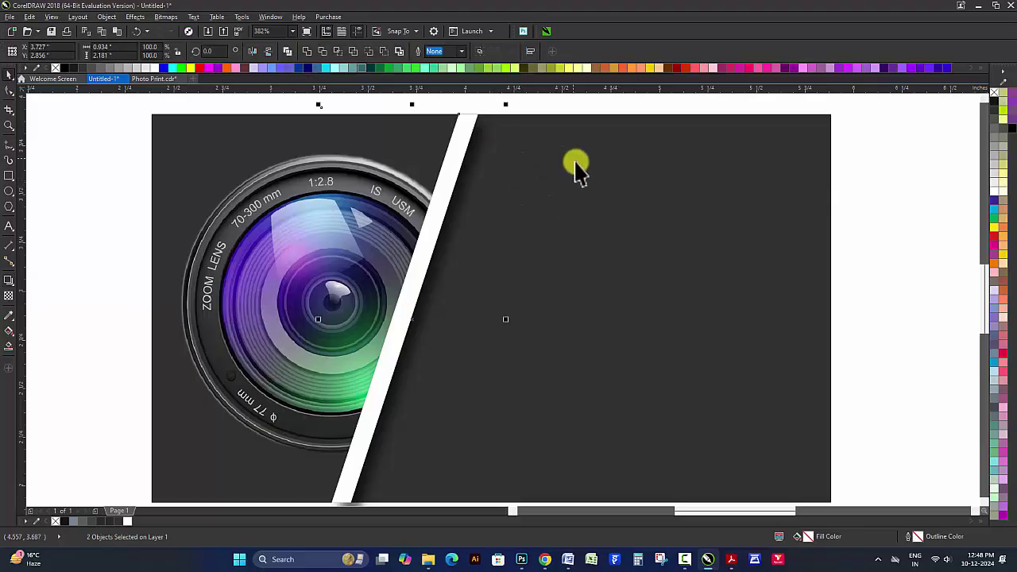
Step: Group the lens, strip and background, and PowerClip the group inside the dark rectangle
scroll(506, 206, down, 3)
drag(620, 418, 256, 142)
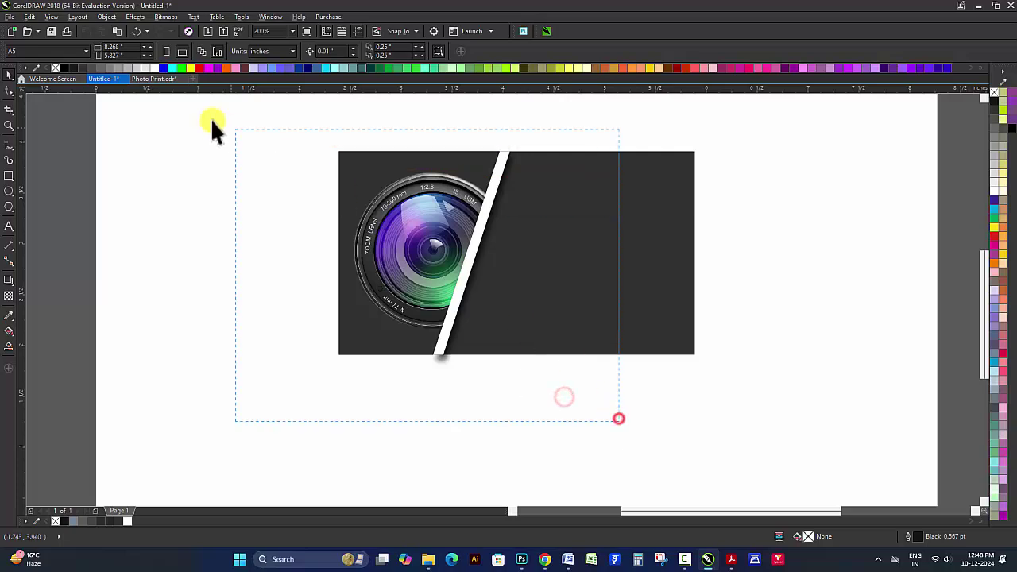
key(ctrl+g)
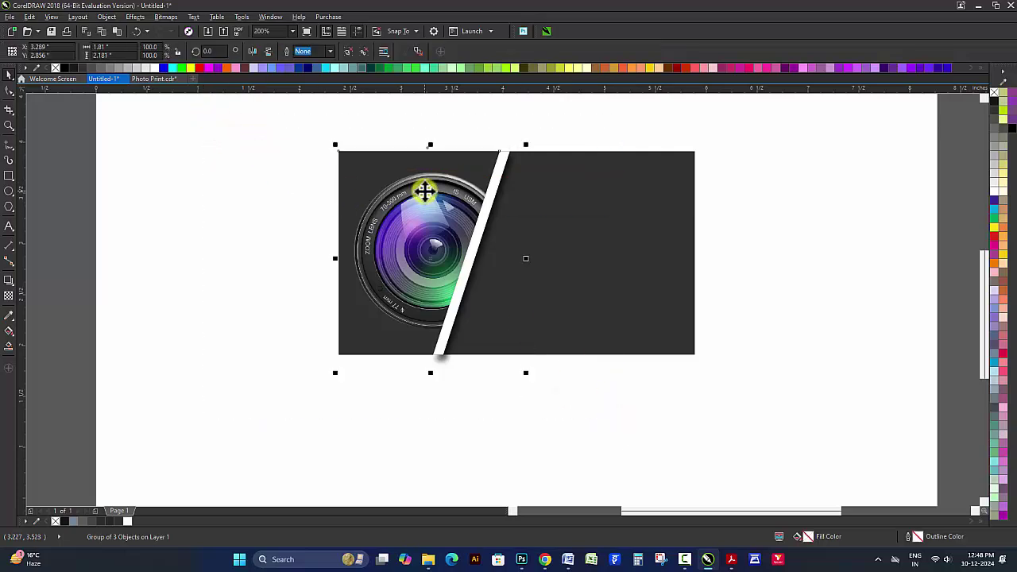
right_click(425, 191)
click(457, 195)
click(556, 184)
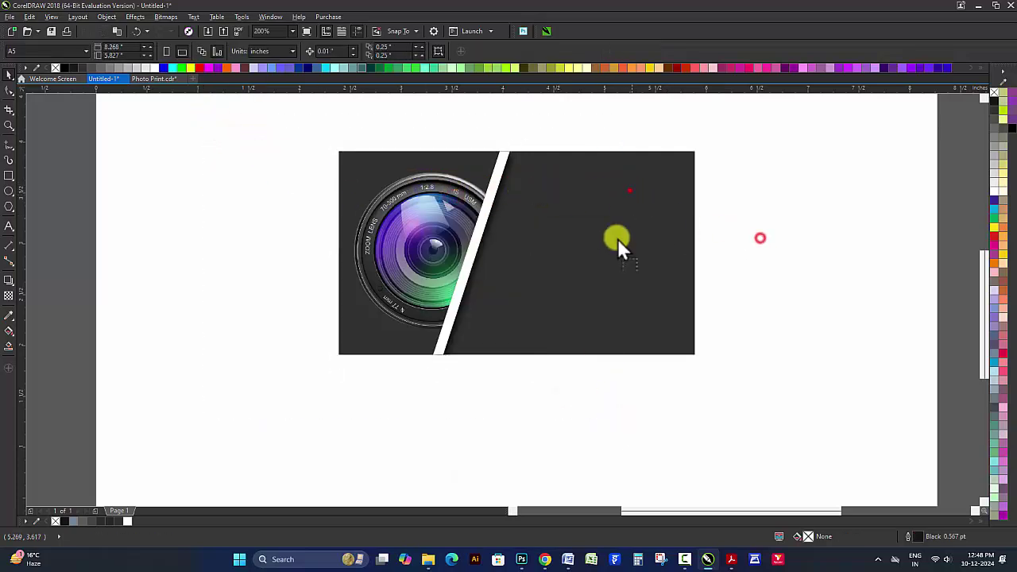
Step: Give the dark rectangle a diagonal linear fountain fill with both ends in dark black and charcoal
click(619, 242)
key(z)
drag(302, 136, 863, 391)
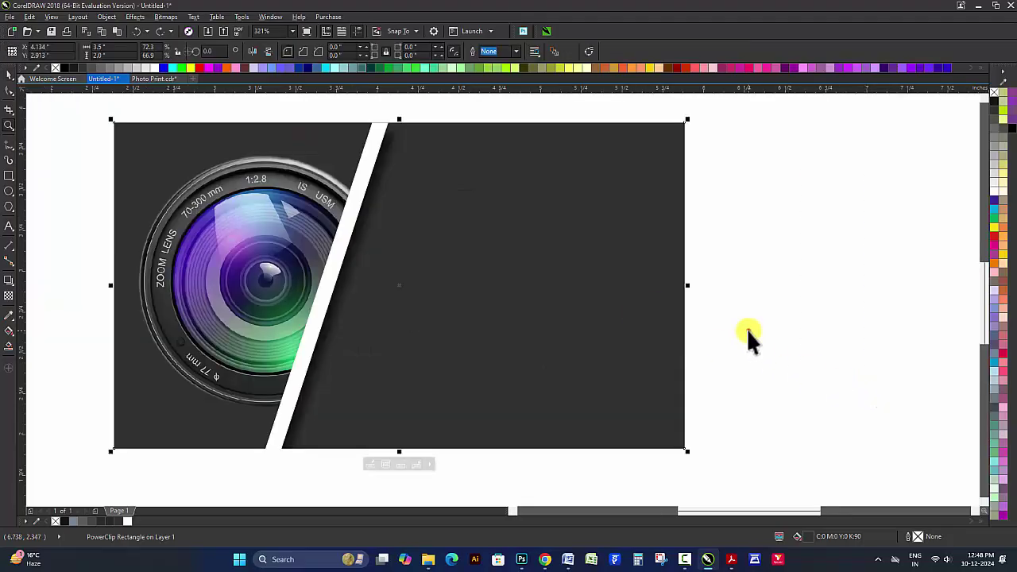
key(space)
key(g)
drag(399, 244, 638, 409)
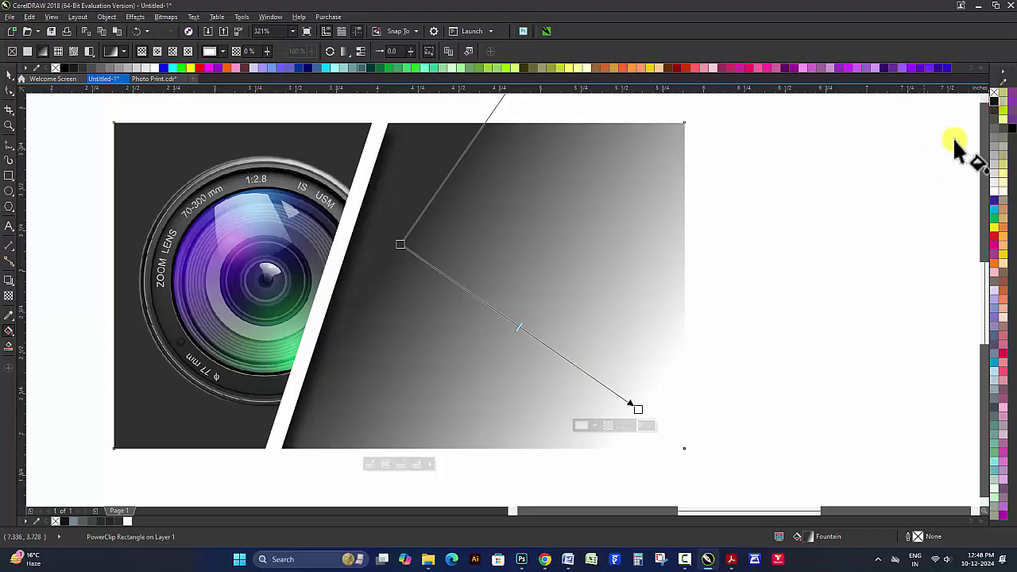
drag(991, 103, 636, 236)
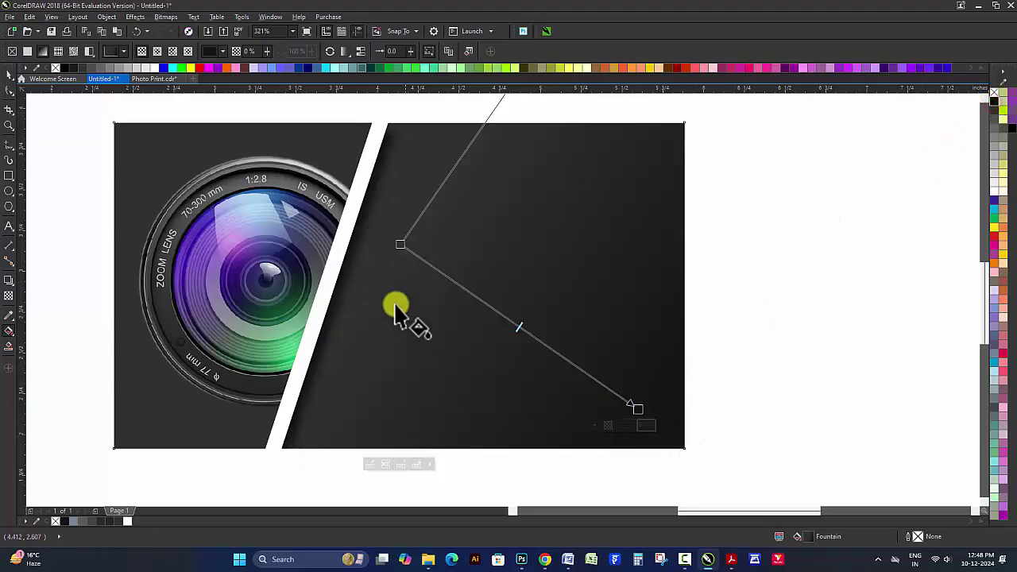
drag(400, 245, 390, 259)
click(790, 315)
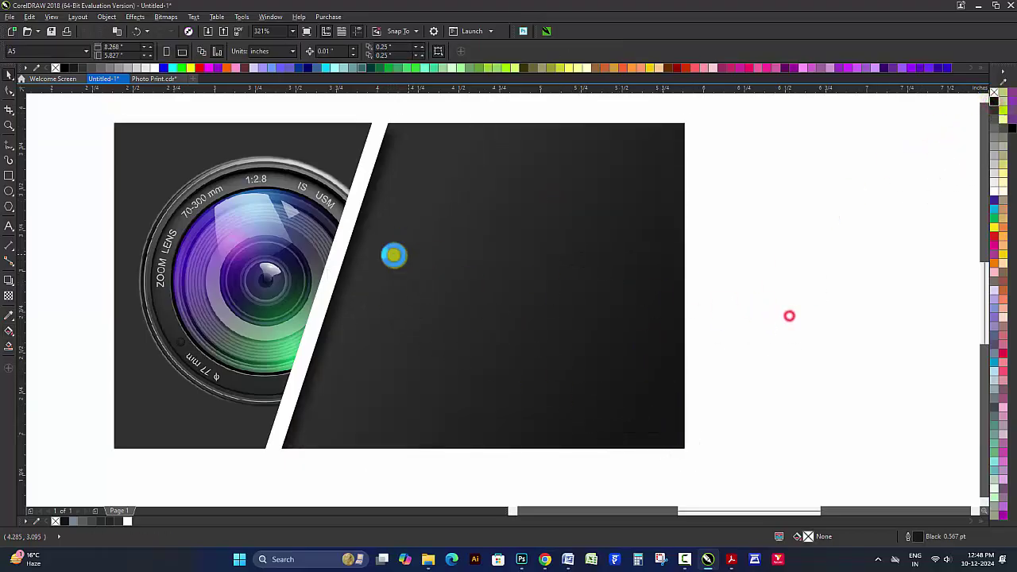
scroll(392, 256, down, 3)
scroll(293, 224, down, 2)
Step: Move the camera card up, leaving a duplicate copy below it
key(z)
click(541, 307)
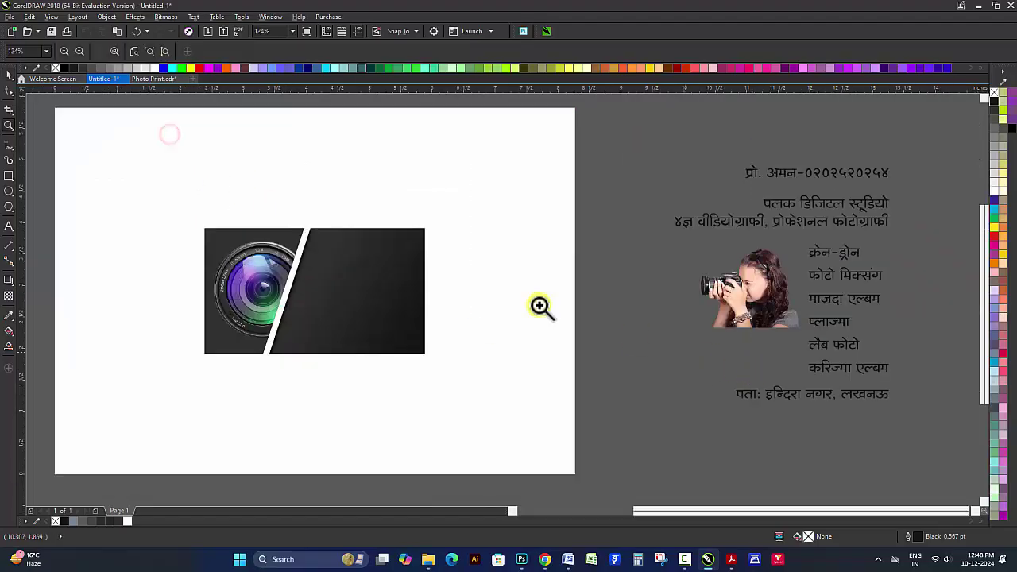
key(space)
mouse_move(290, 306)
mouse_down()
mouse_move(305, 210)
mouse_move(310, 325)
mouse_up()
right_click(311, 325)
Step: Recolour the lower card's lens panel with purple eyedropped from the lens
key(z)
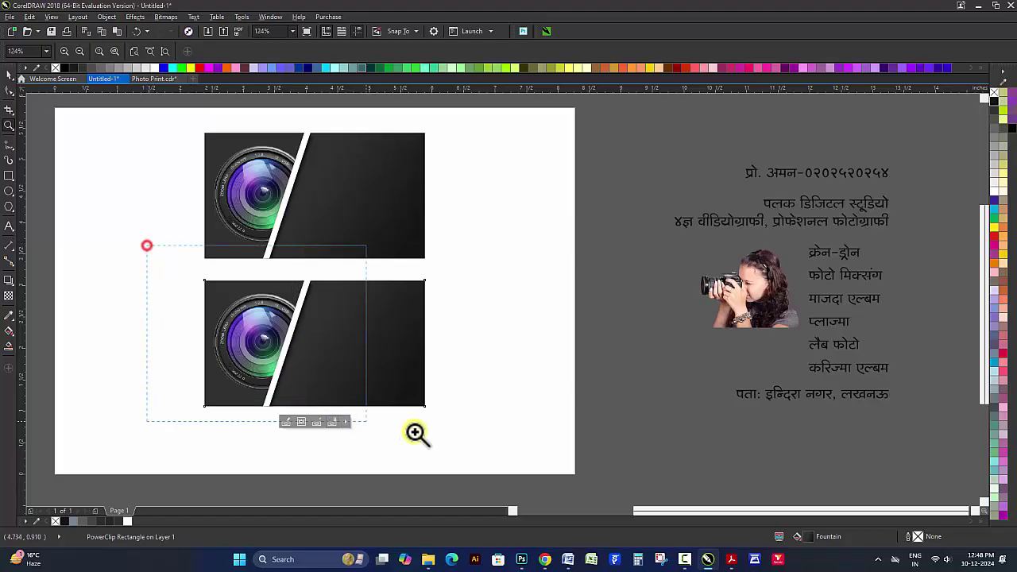
drag(145, 244, 415, 431)
key(space)
click(239, 242)
ctrl+click(343, 190)
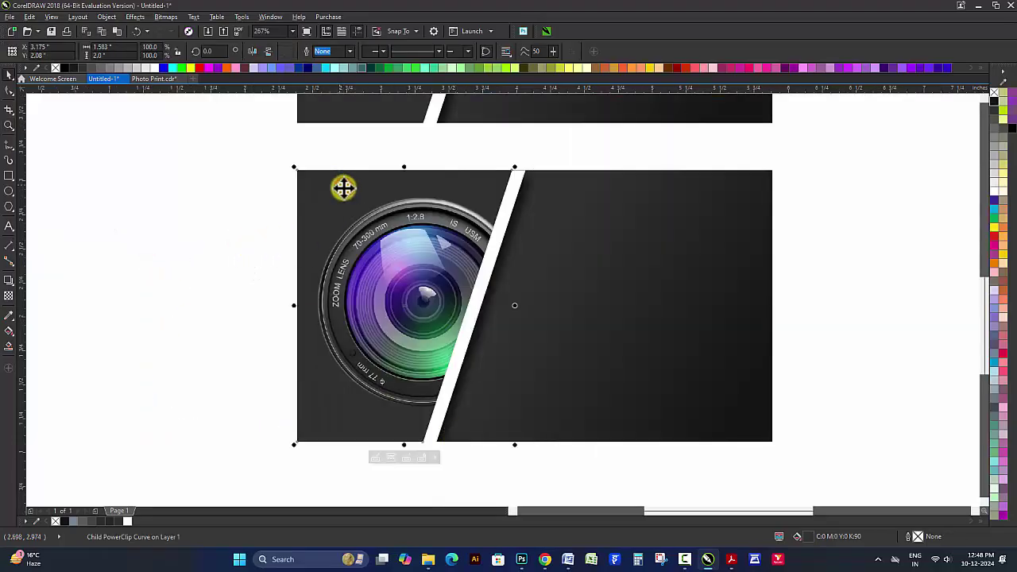
click(9, 315)
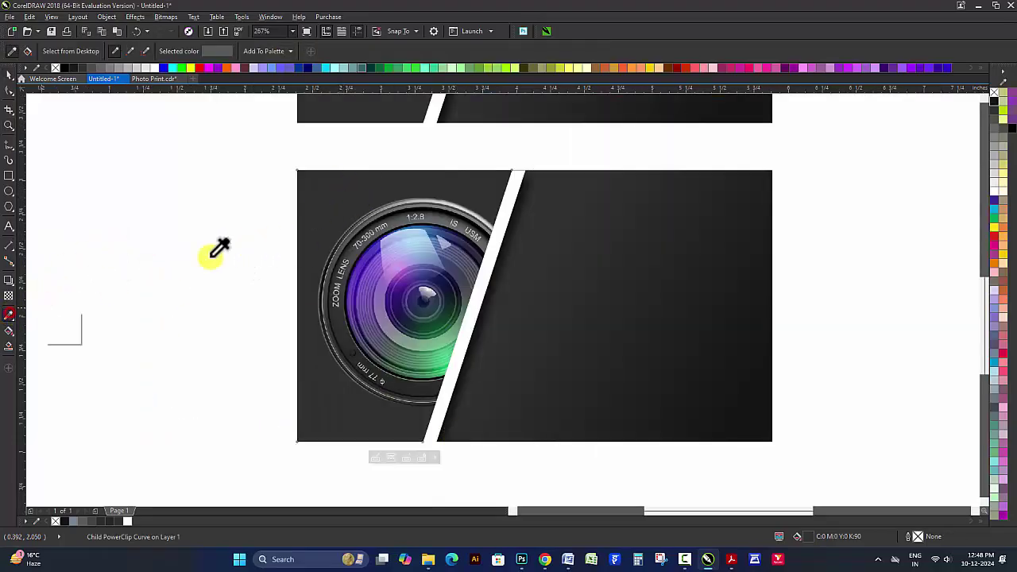
key(space)
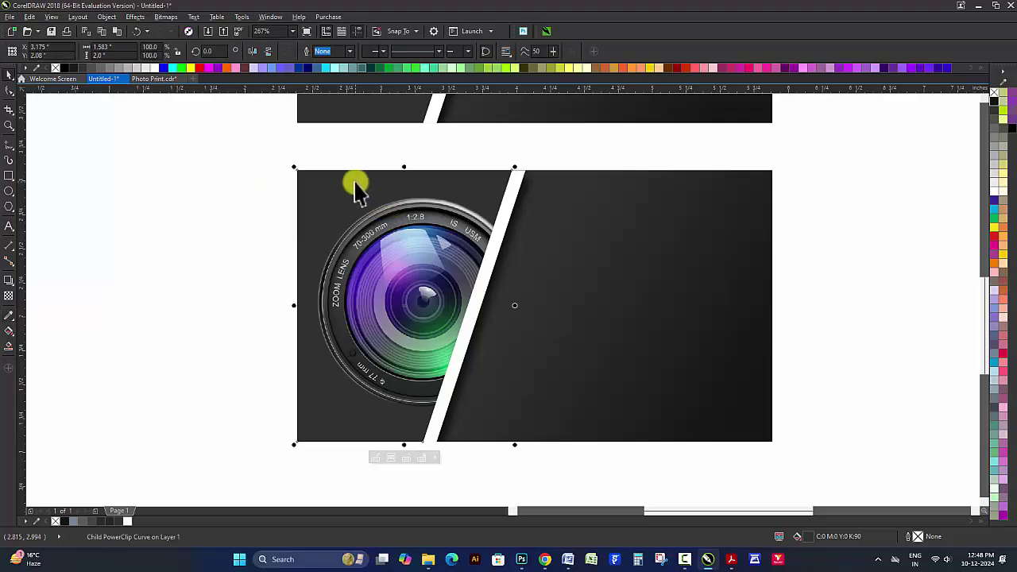
key(g)
click(124, 55)
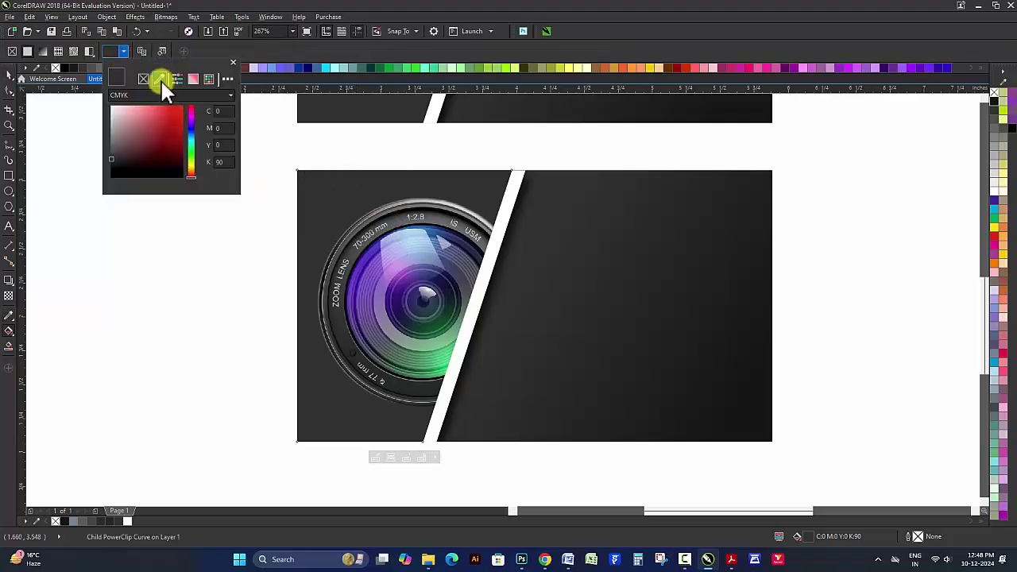
click(158, 78)
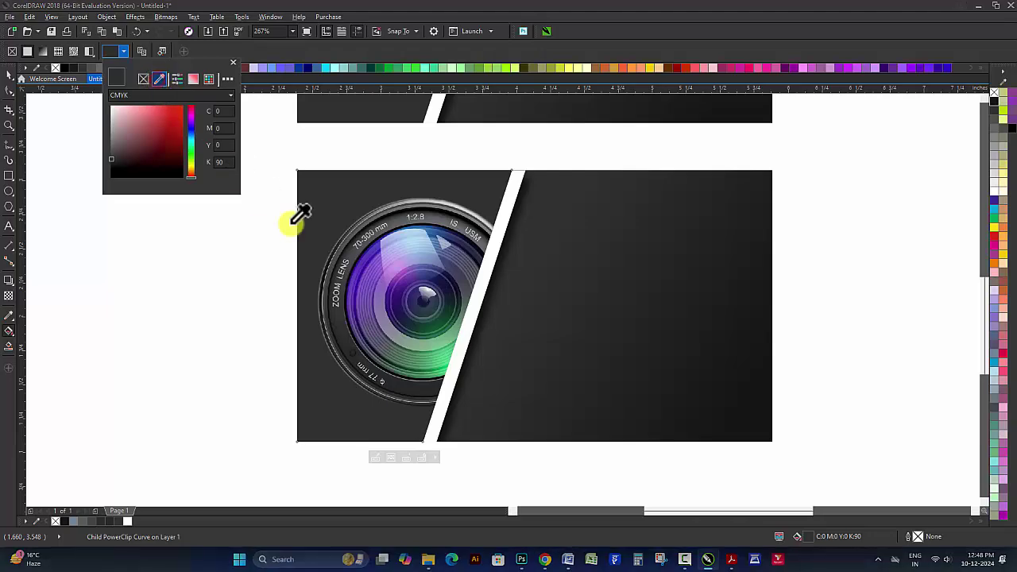
click(372, 249)
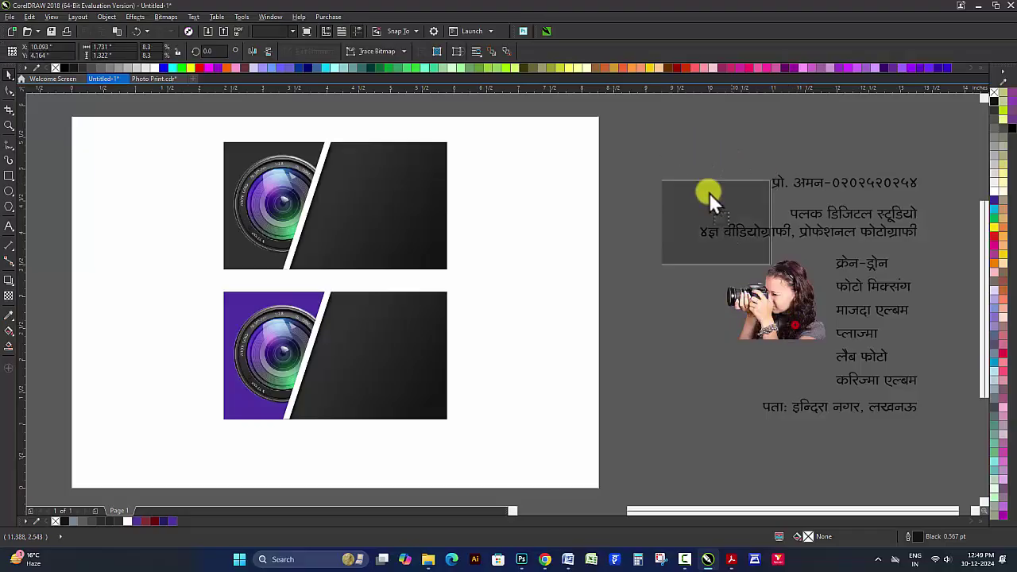
Step: Move the photographer image up, then shrink the Hindi text and place it on the purple card
drag(783, 306, 683, 139)
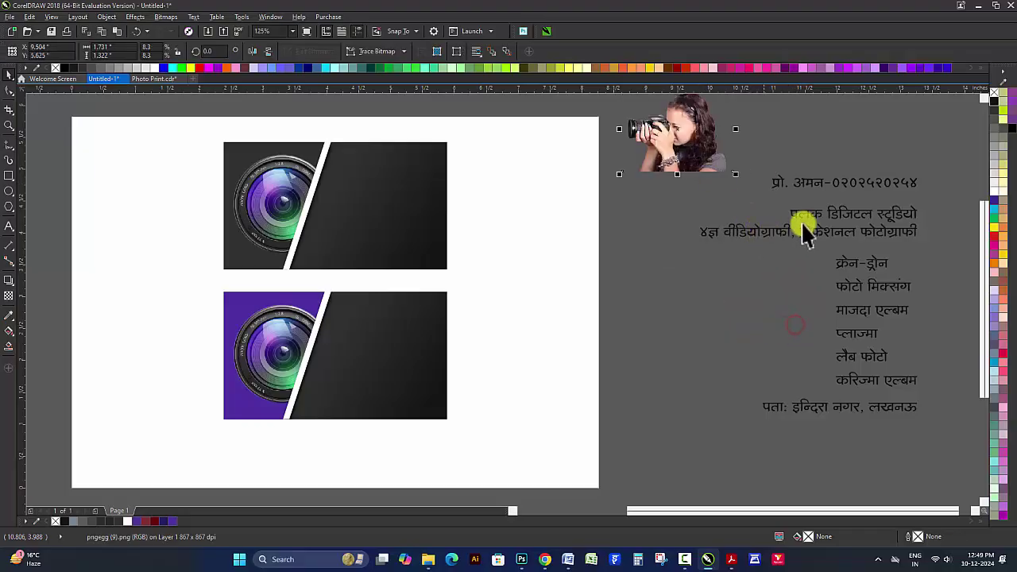
drag(948, 161, 668, 465)
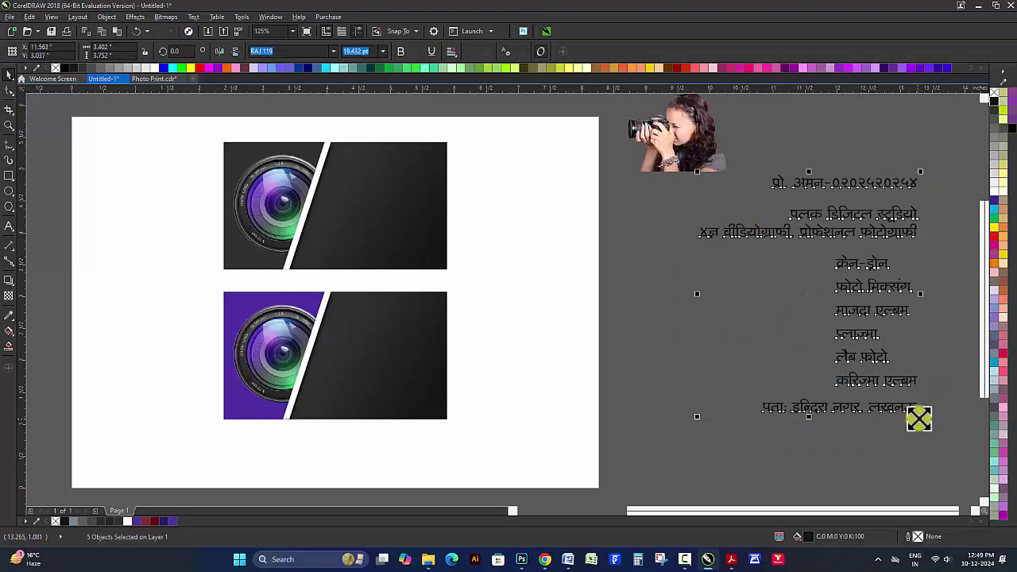
drag(919, 418, 866, 358)
drag(848, 259, 415, 321)
key(z)
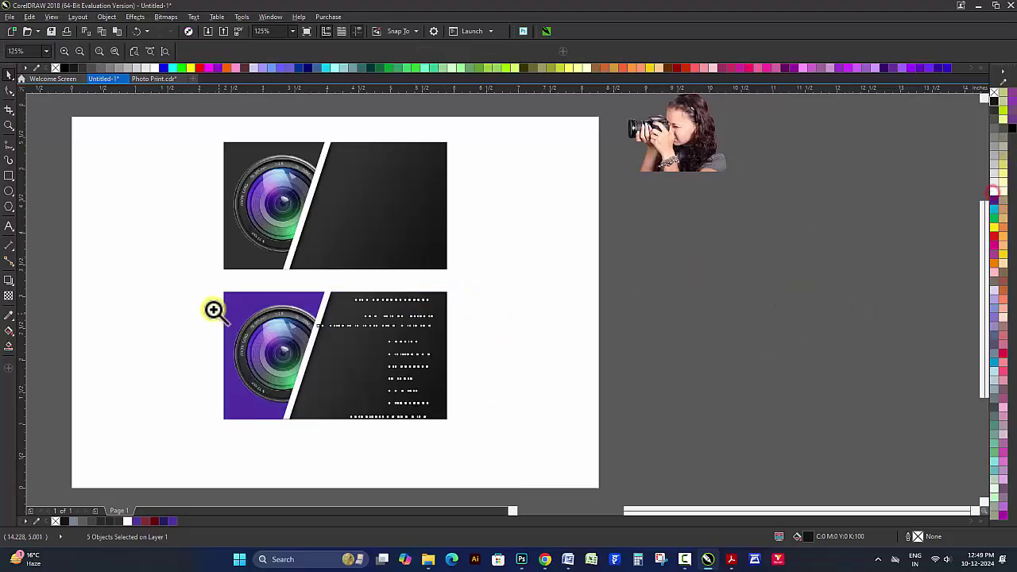
drag(182, 259, 610, 461)
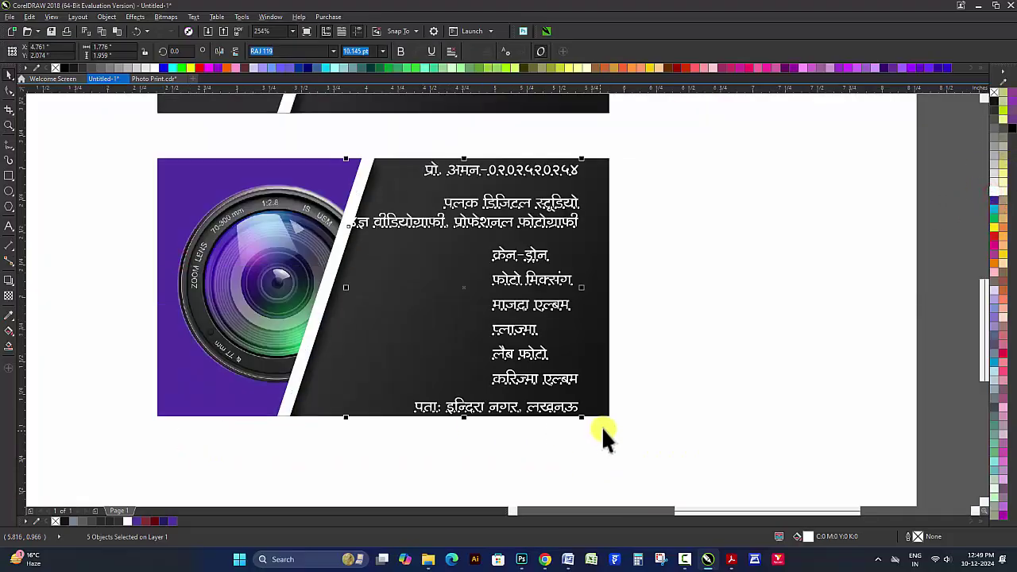
click(667, 388)
Step: Move the services list left and tighten its line spacing
drag(553, 286, 445, 283)
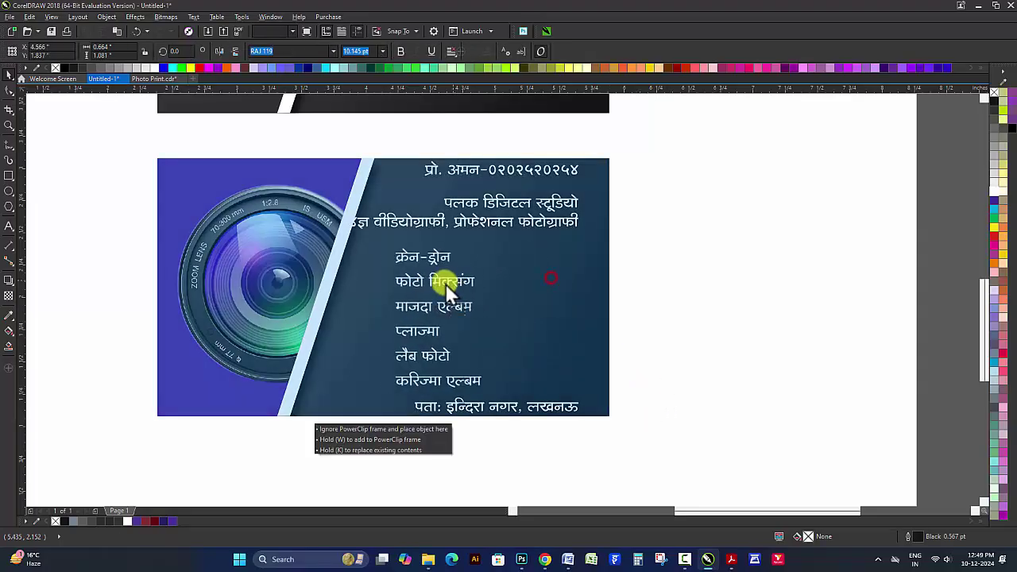
key(z)
drag(283, 208, 686, 431)
key(space)
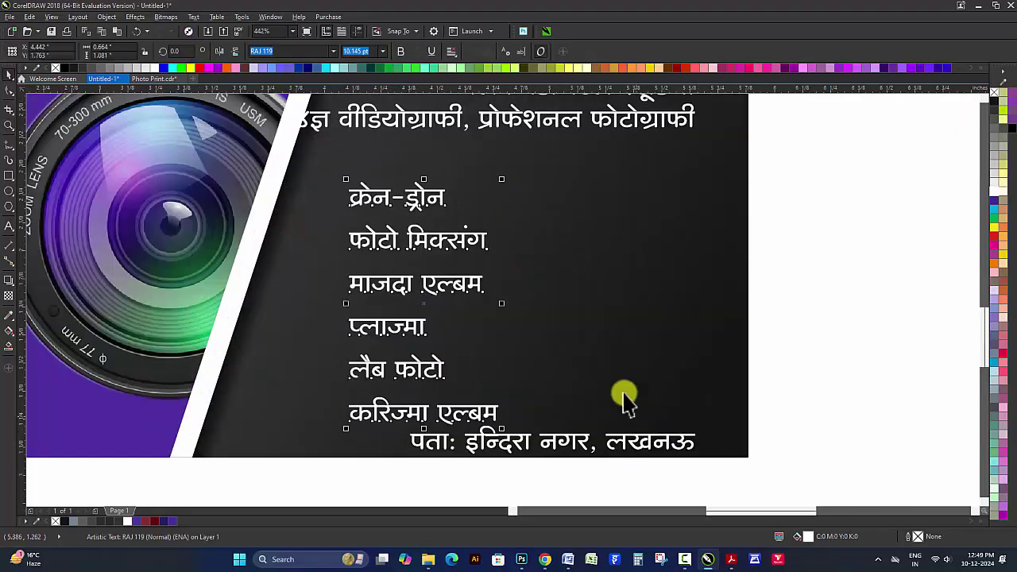
click(11, 94)
drag(347, 433, 374, 370)
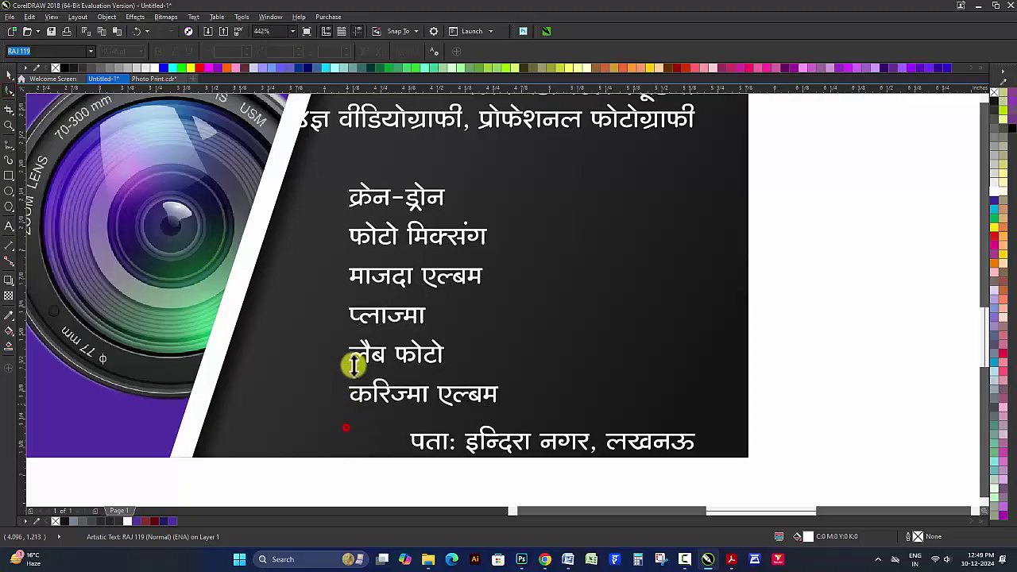
Step: Delete the list's last four lines and duplicate the two-line block to the right
key(space)
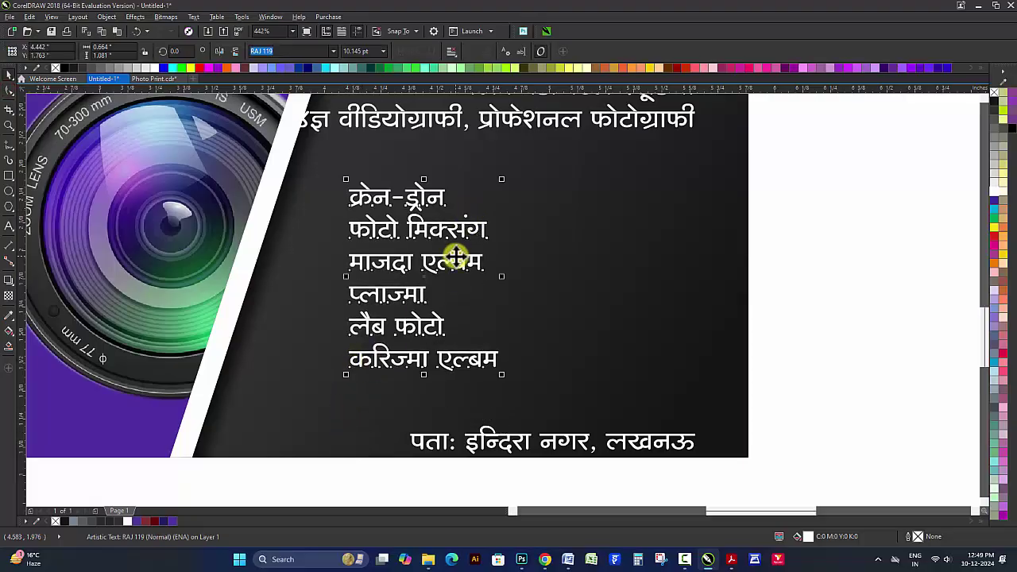
click(9, 227)
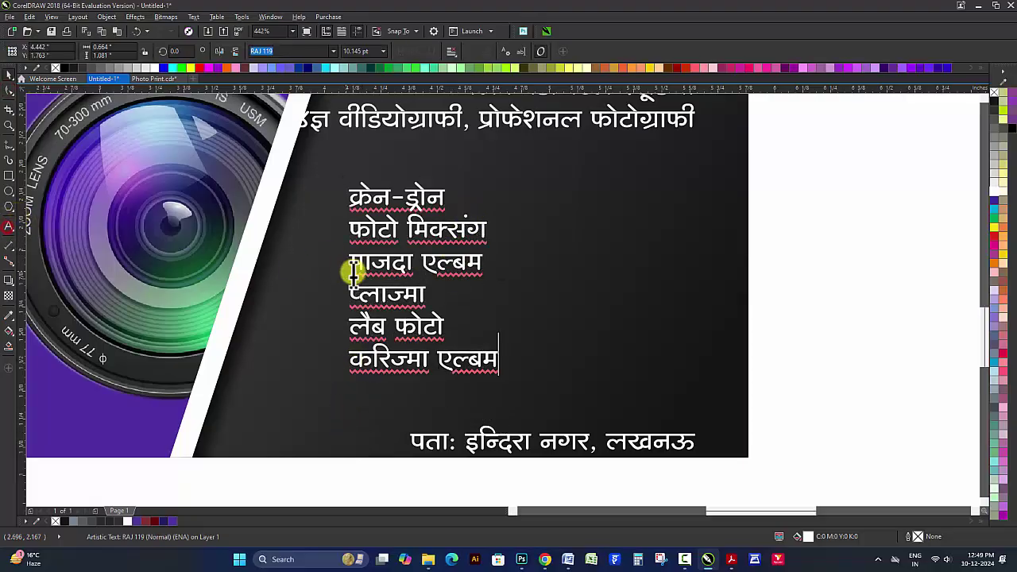
drag(350, 256, 500, 363)
key(Delete)
key(ctrl+space)
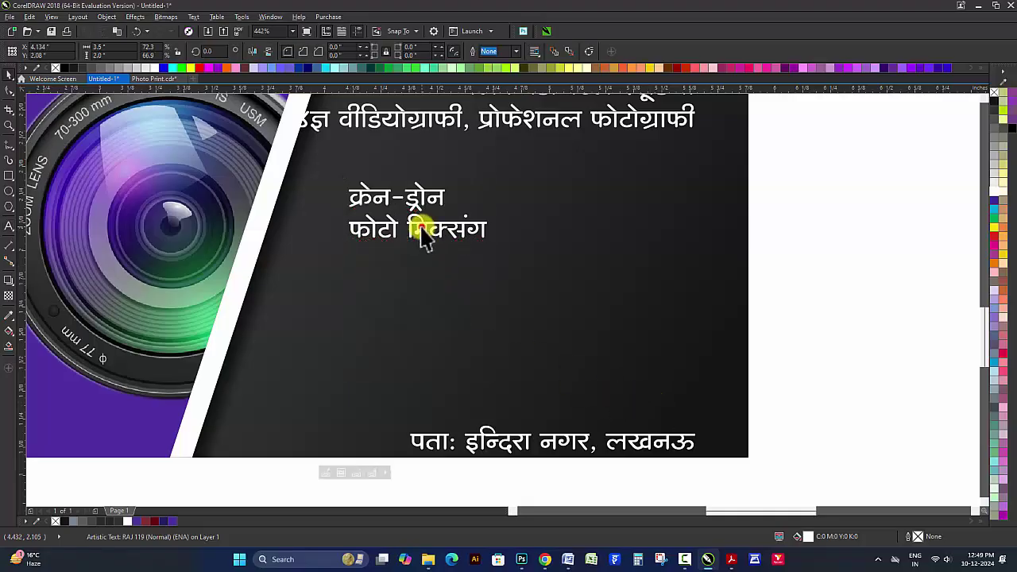
drag(421, 234, 549, 356)
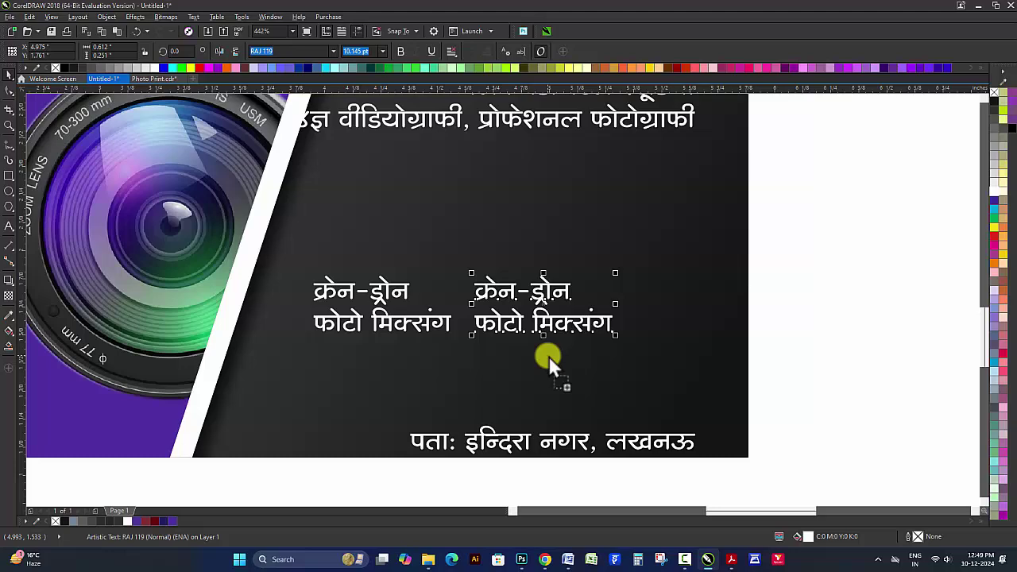
Step: Paste the remaining four service names into the copy and trim it to two lines
key(F8)
key(ctrl+a)
key(ctrl+v)
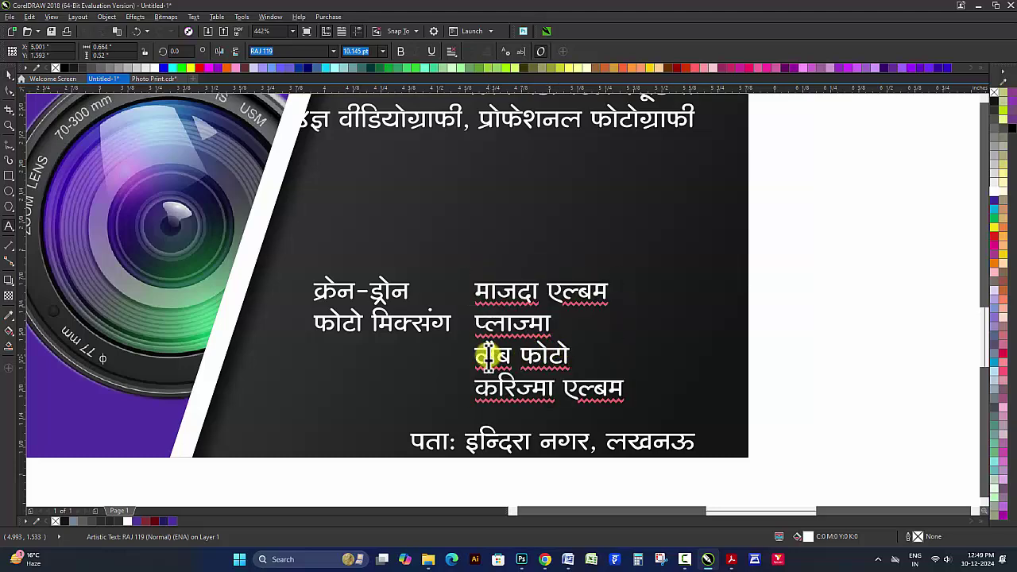
shift+click(474, 353)
key(Delete)
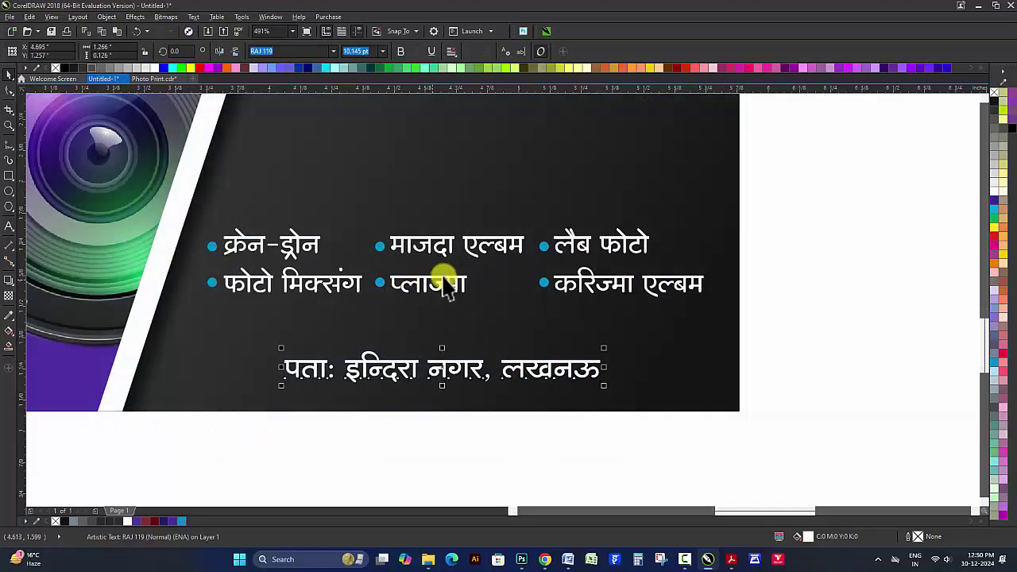
click(778, 360)
Step: Draw a cyan horizontal rule across the card with the Freehand tool
scroll(481, 361, down, 2)
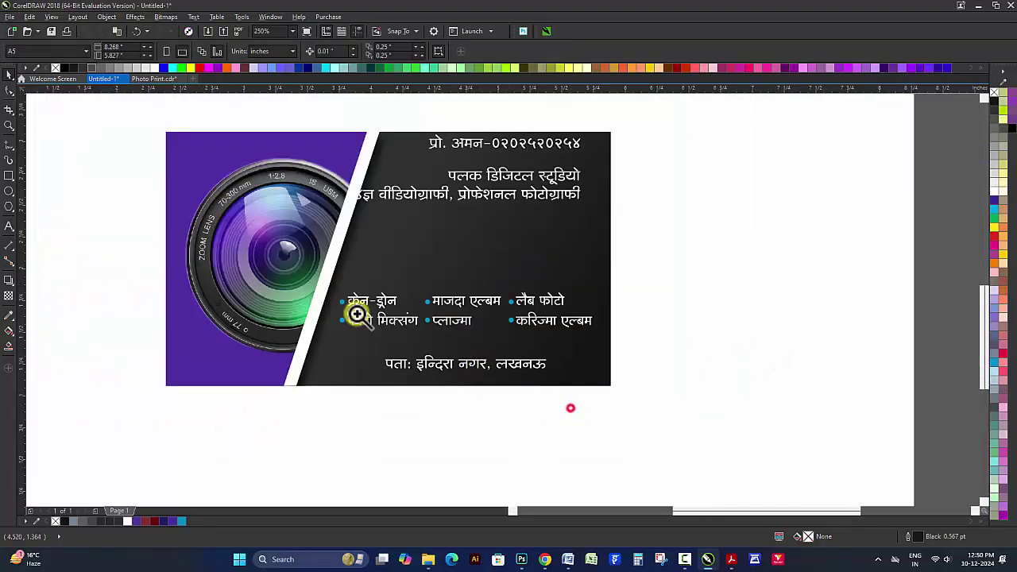
scroll(617, 391, up, 1)
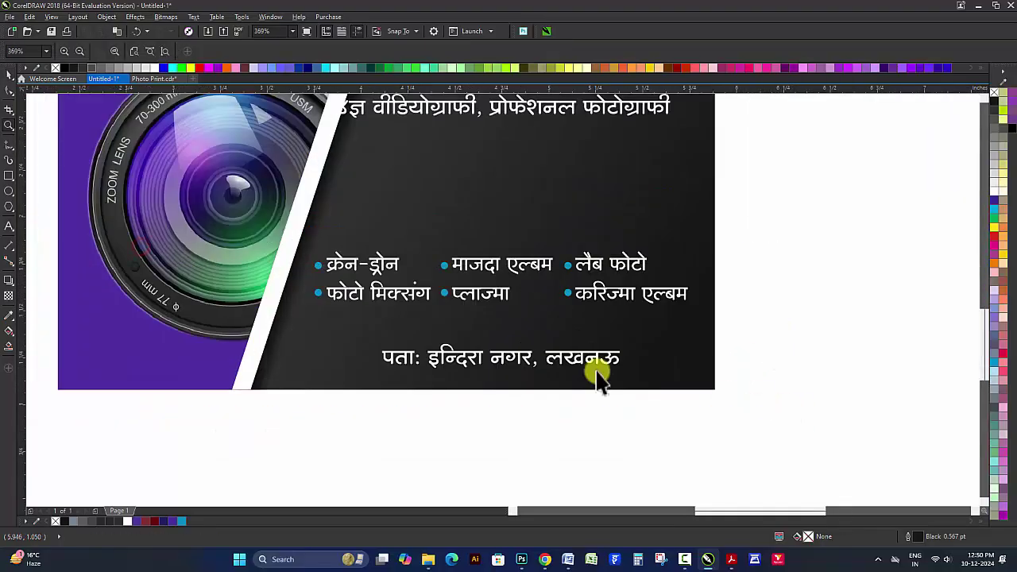
click(9, 148)
click(266, 329)
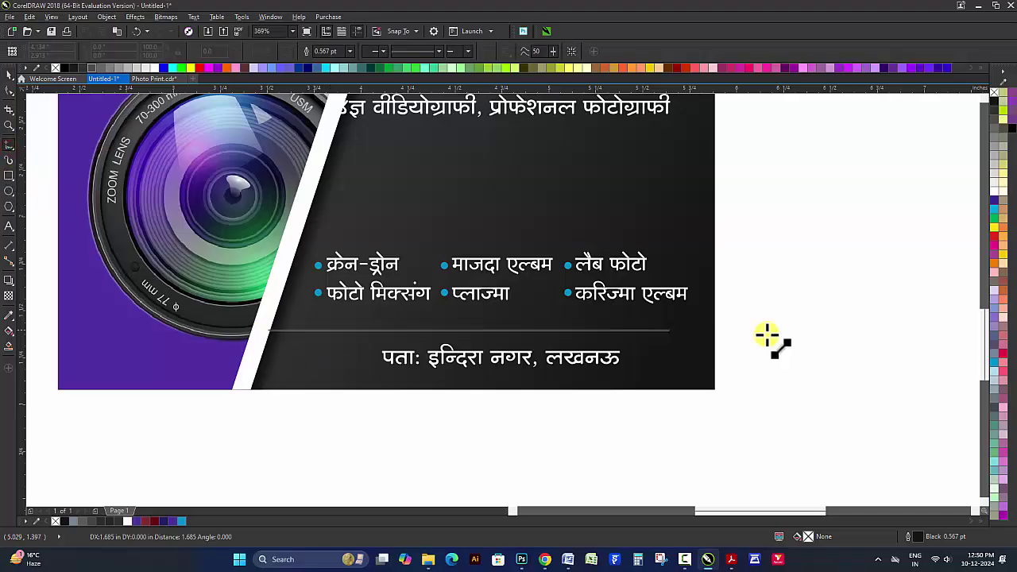
click(718, 329)
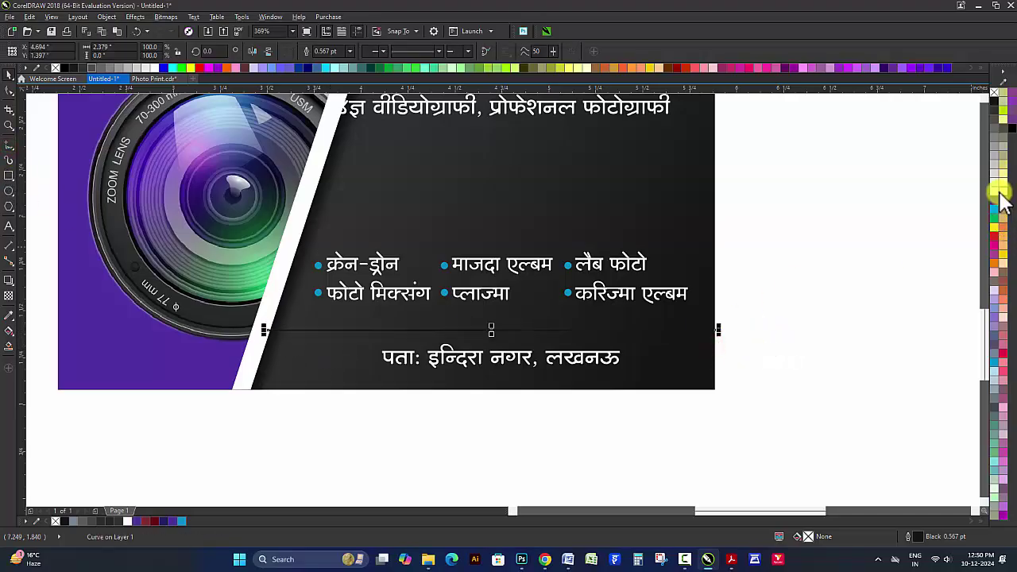
right_click(1000, 198)
scroll(813, 287, up, 1)
click(808, 302)
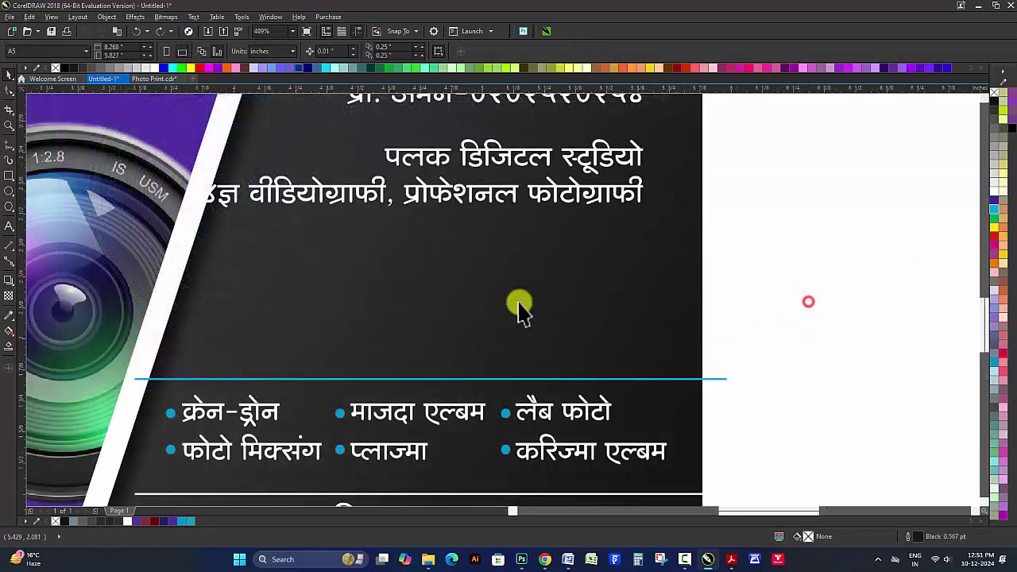
Step: Move the tagline down above the list, colour it cyan, and duplicate the rule above it
scroll(516, 298, down, 3)
scroll(485, 266, up, 3)
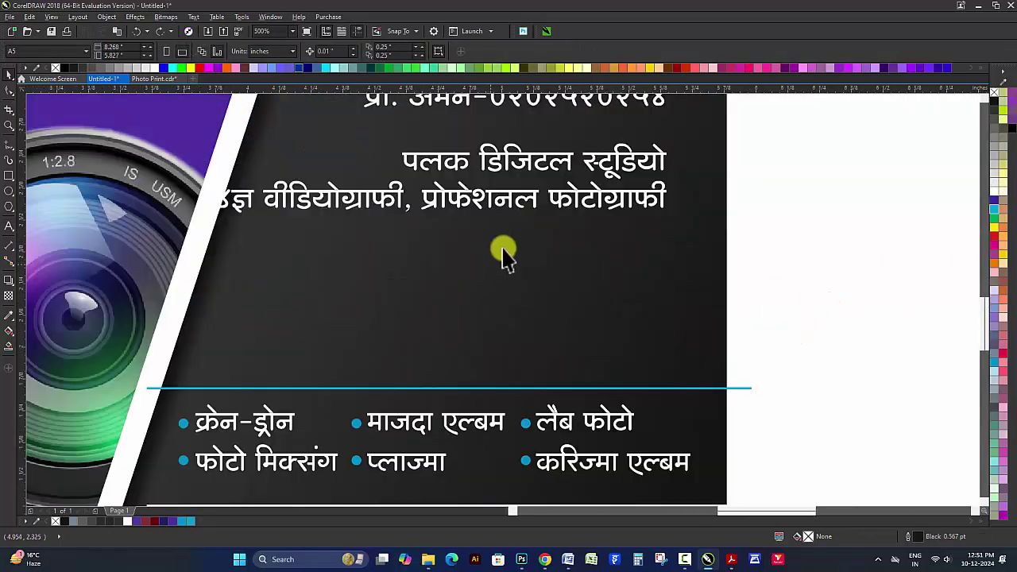
click(563, 364)
drag(522, 188, 542, 352)
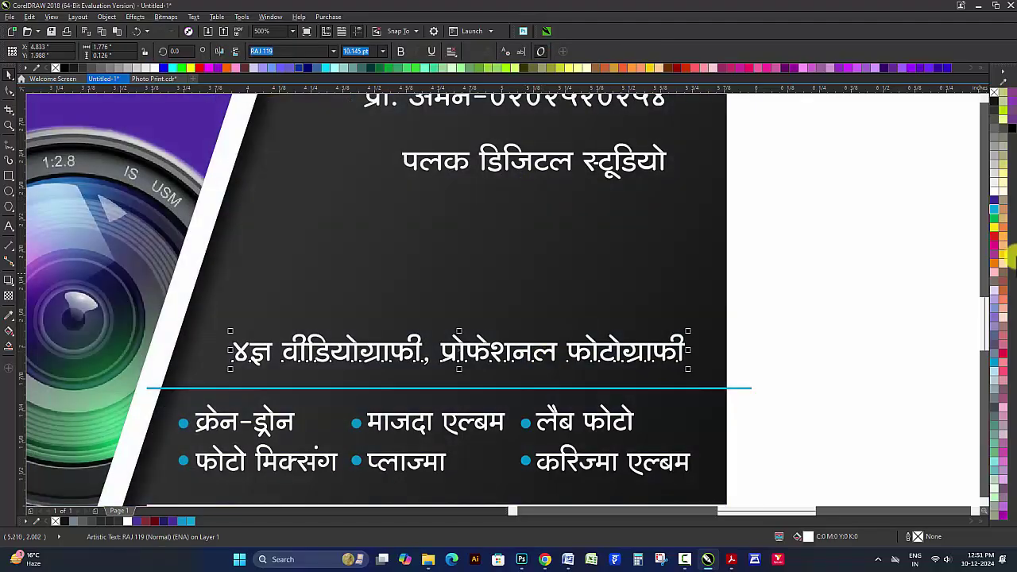
click(995, 206)
click(915, 273)
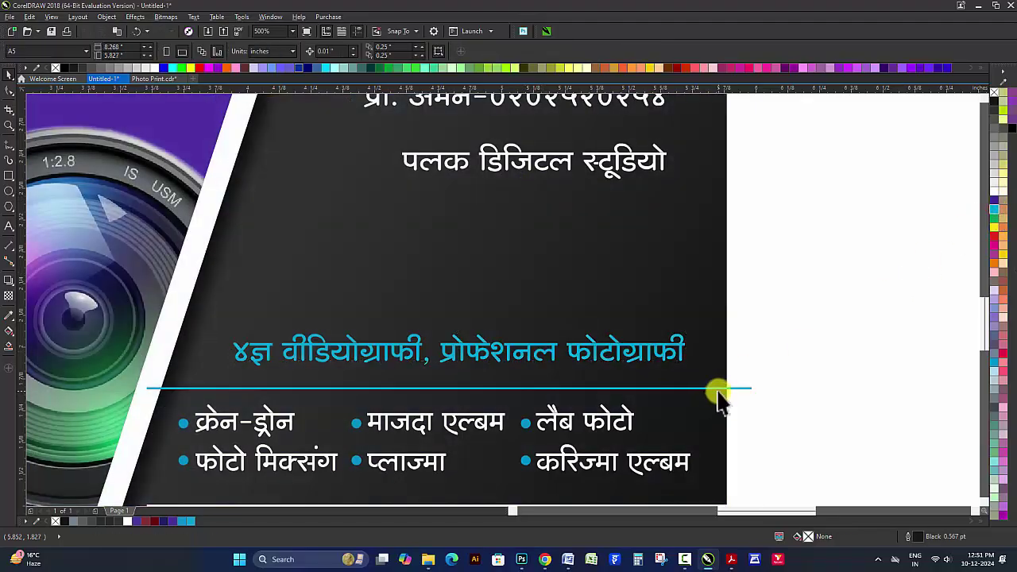
drag(718, 389, 725, 321)
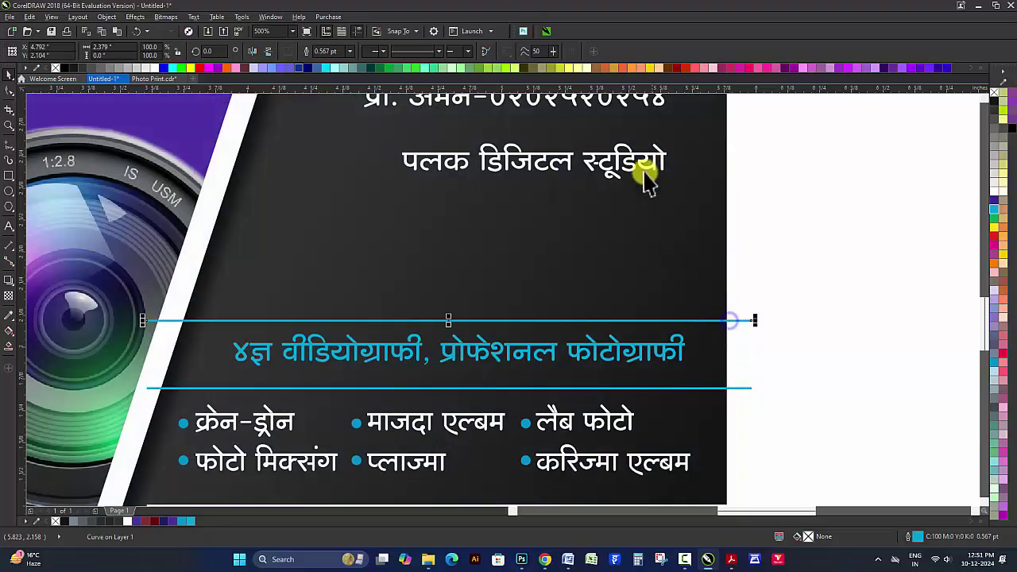
Step: Delete डिजिटल स्टूडियो from the name text, leaving a greatly enlarged, centred पलक
click(634, 159)
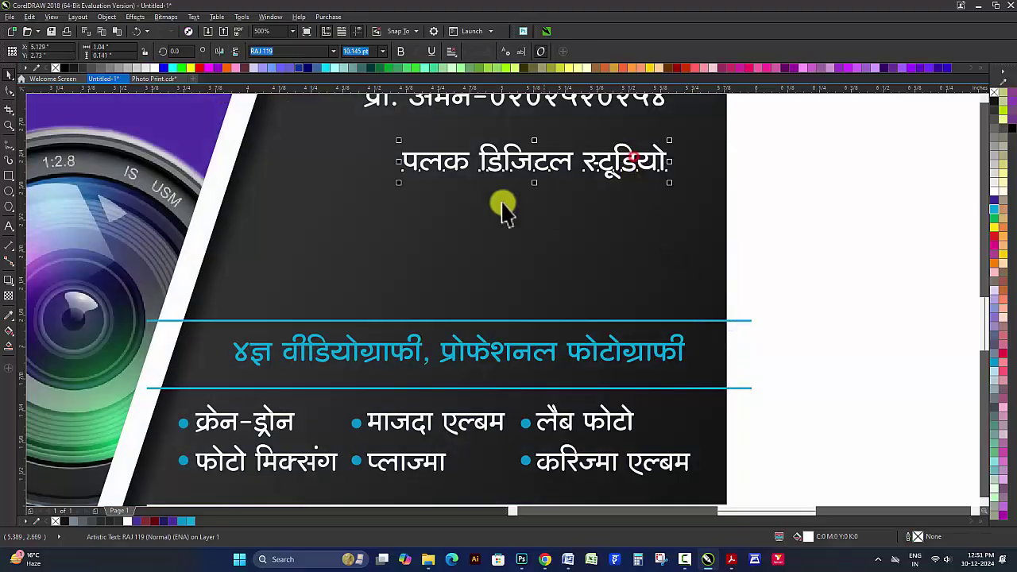
drag(398, 183, 241, 263)
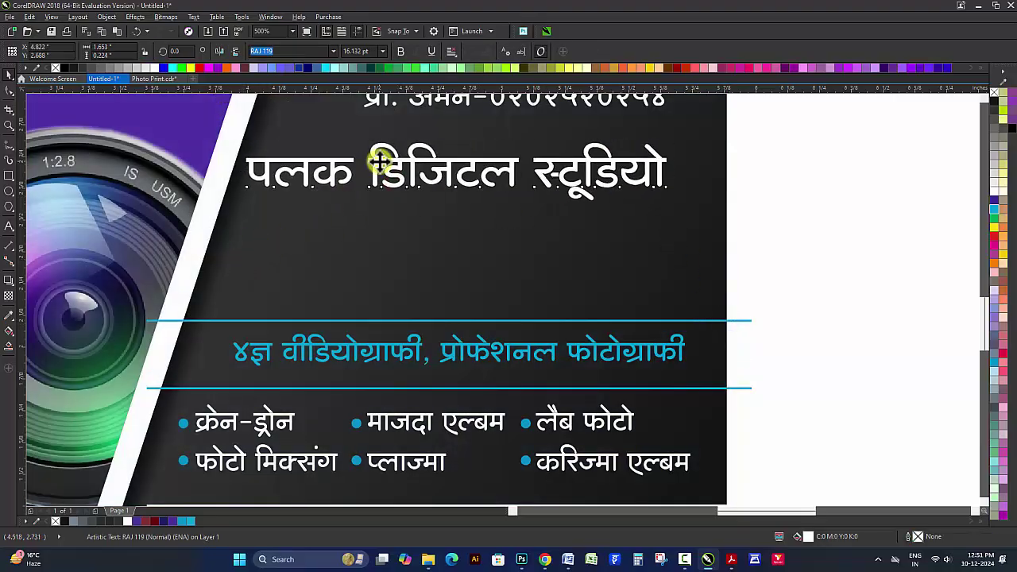
drag(372, 165, 705, 173)
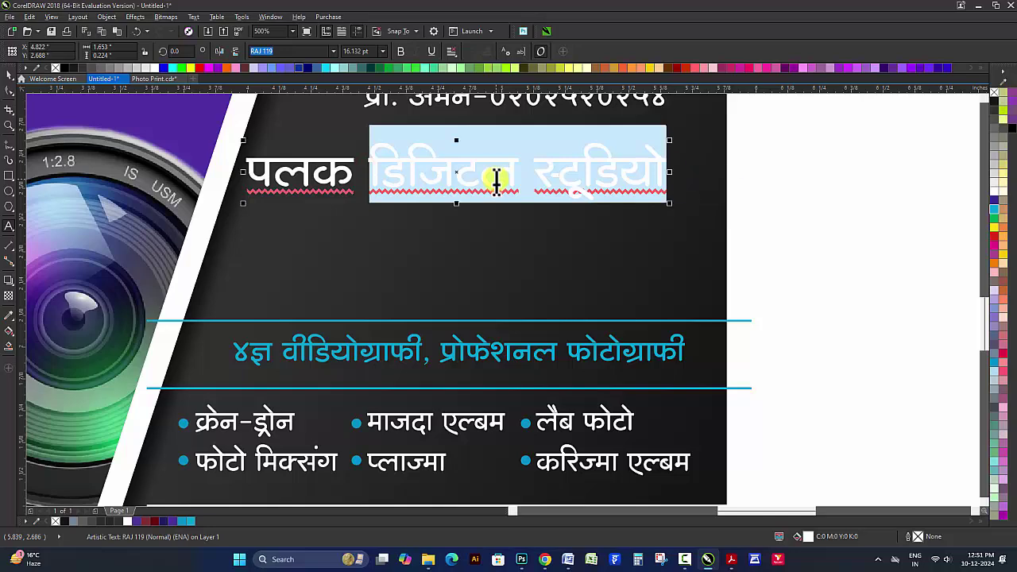
key(Delete)
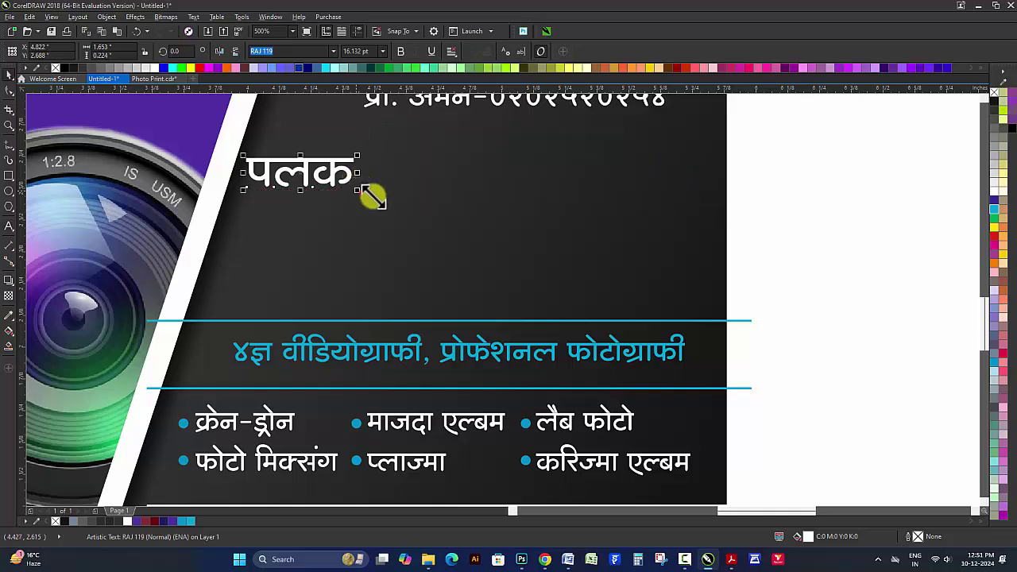
drag(371, 196, 577, 277)
drag(514, 182, 585, 181)
Step: Fill पलक with a diagonal, mirrored yellow-to-white fountain gradient
click(999, 223)
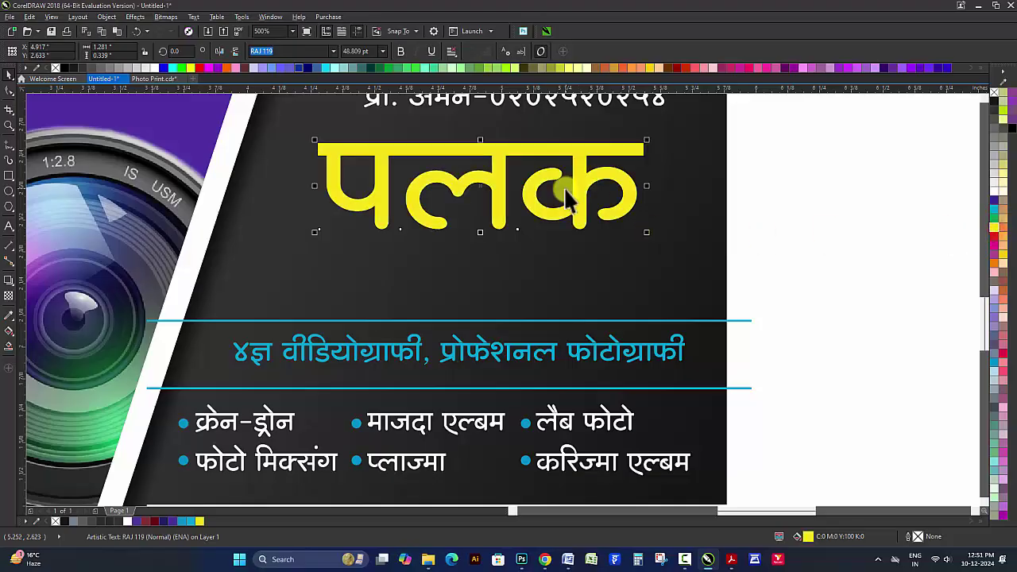
key(g)
drag(517, 140, 516, 205)
drag(517, 140, 472, 129)
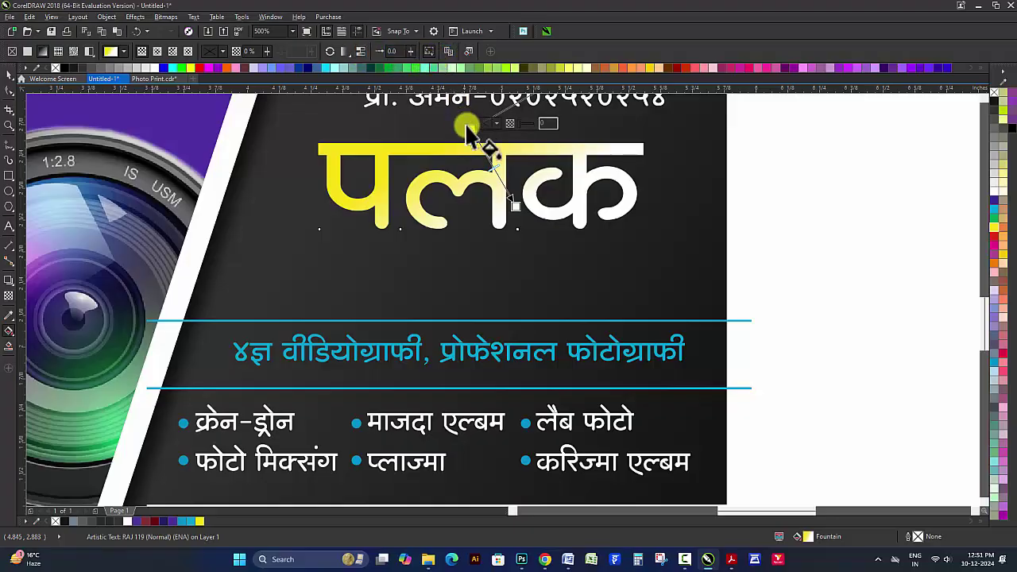
click(360, 79)
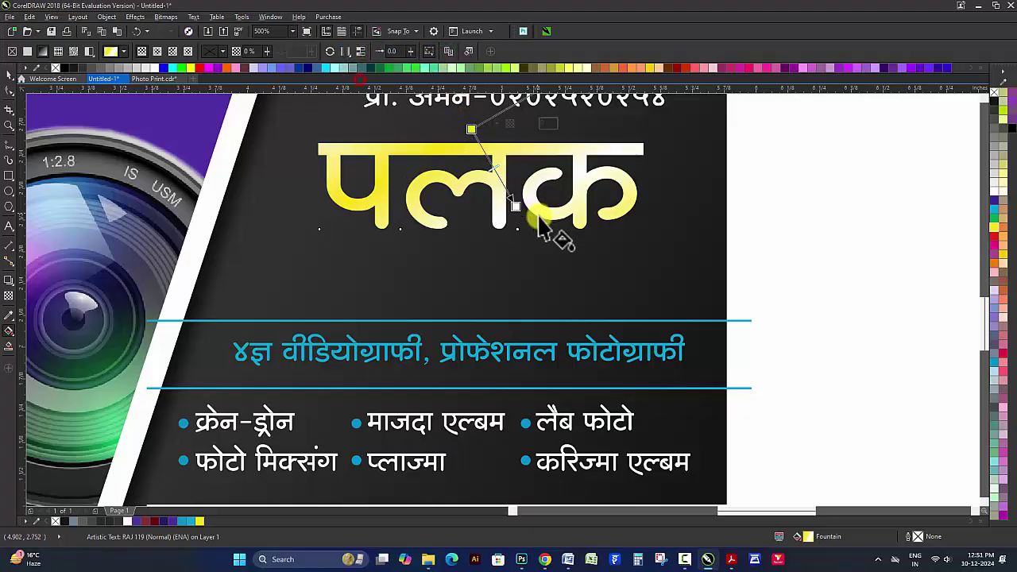
click(467, 127)
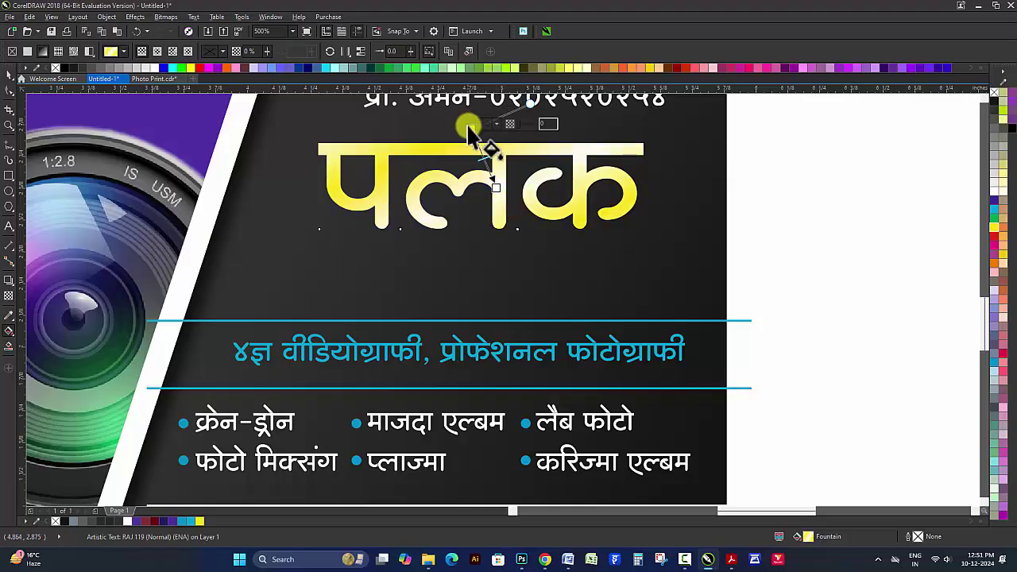
Step: Centre डिजिटल स्टूडियो under पलक, group them, and centre the group over the cyan tagline
key(ctrl+d)
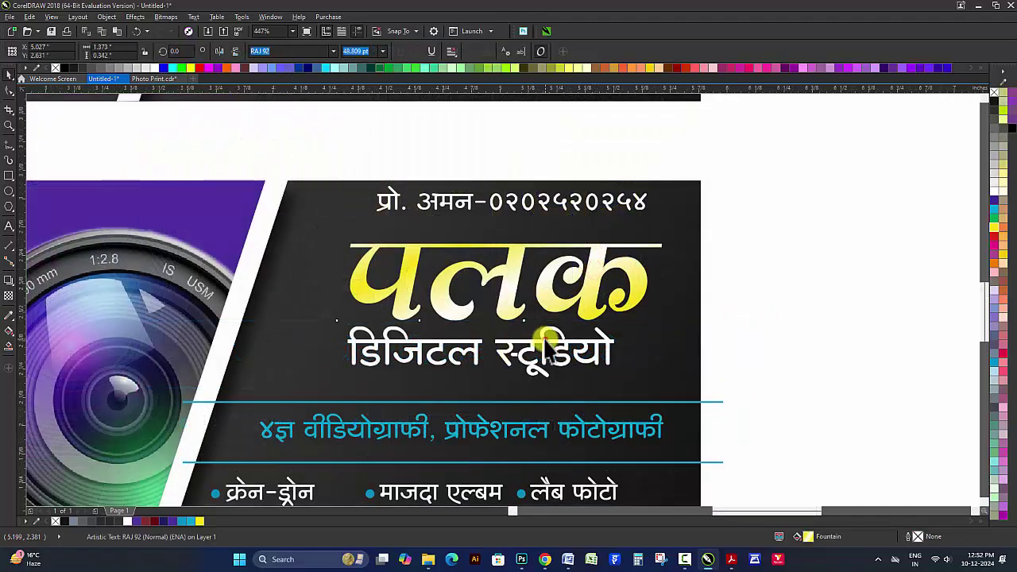
shift+click(594, 283)
key(c)
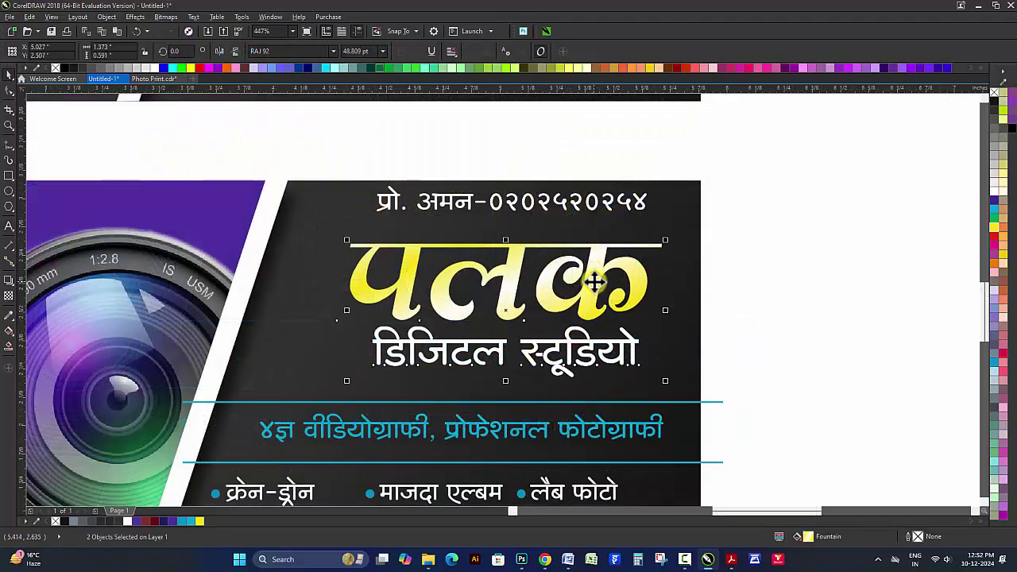
key(ctrl+g)
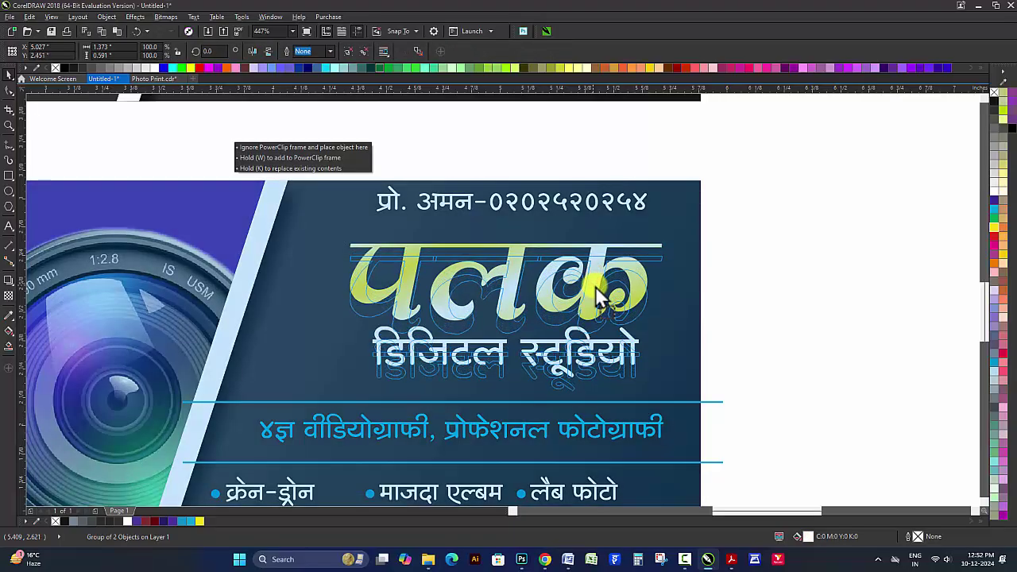
drag(595, 274, 595, 288)
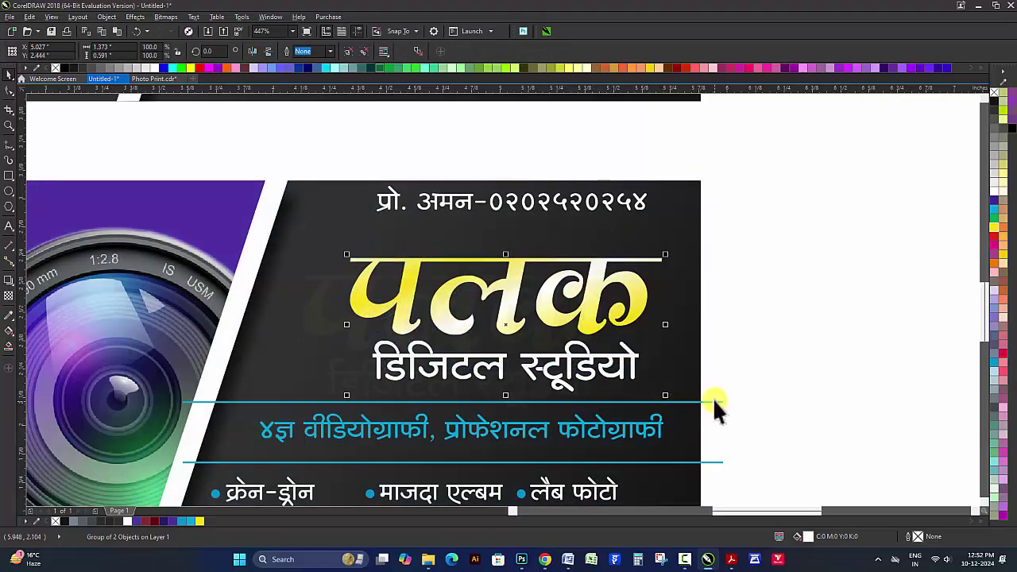
shift+click(529, 421)
key(c)
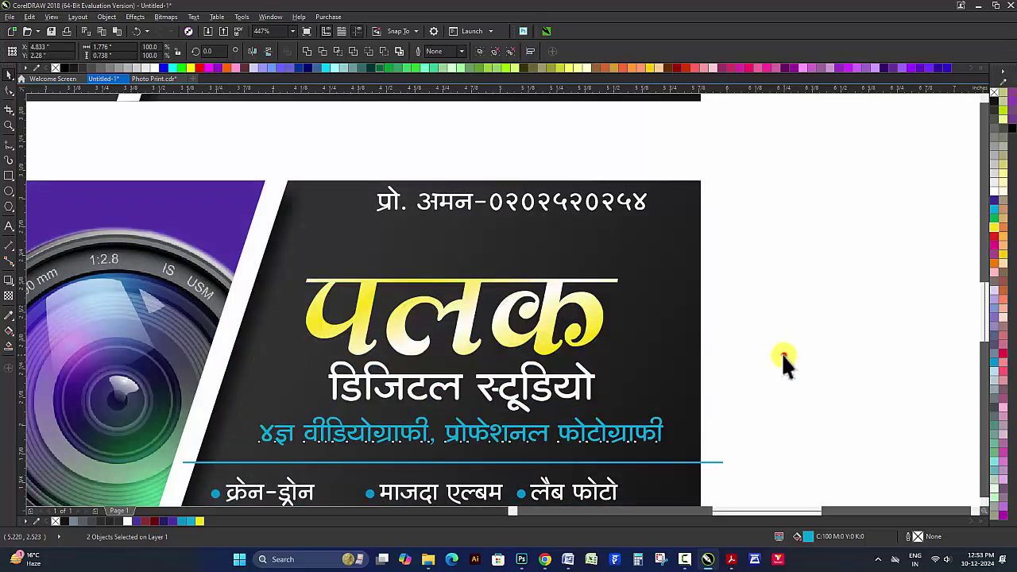
key(z)
right_click(650, 368)
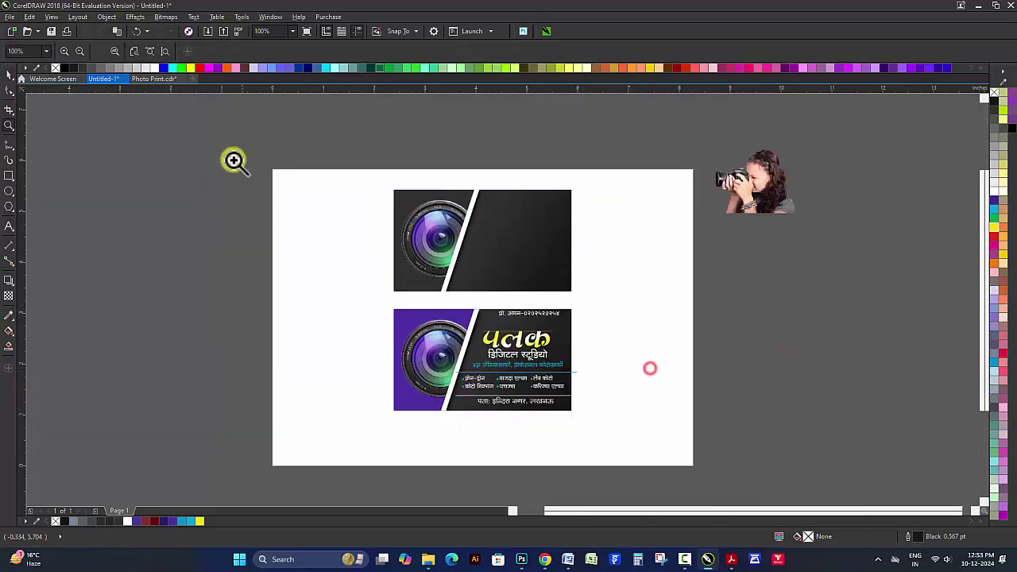
Step: Bring the photographer photo onto the card, shrink it to half size beside पलक
click(234, 160)
key(space)
drag(739, 163, 465, 374)
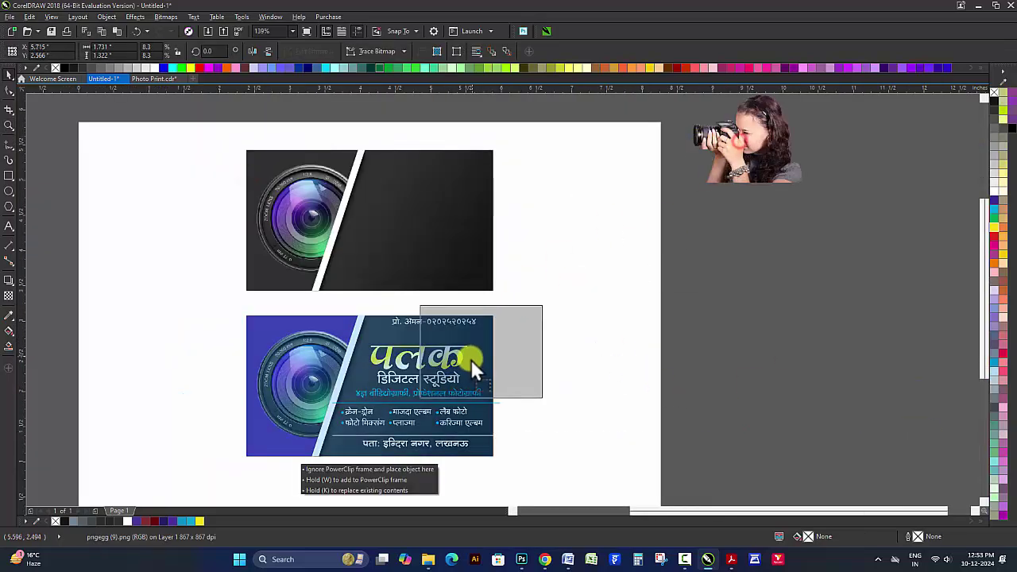
key(z)
drag(334, 279, 621, 439)
key(space)
key(shift+Page_Up)
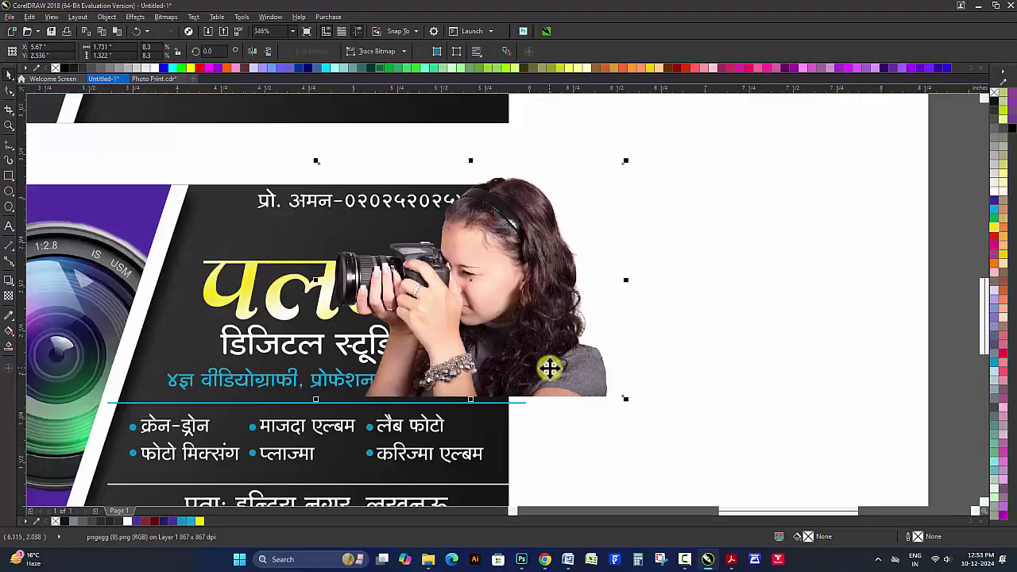
drag(514, 304, 492, 307)
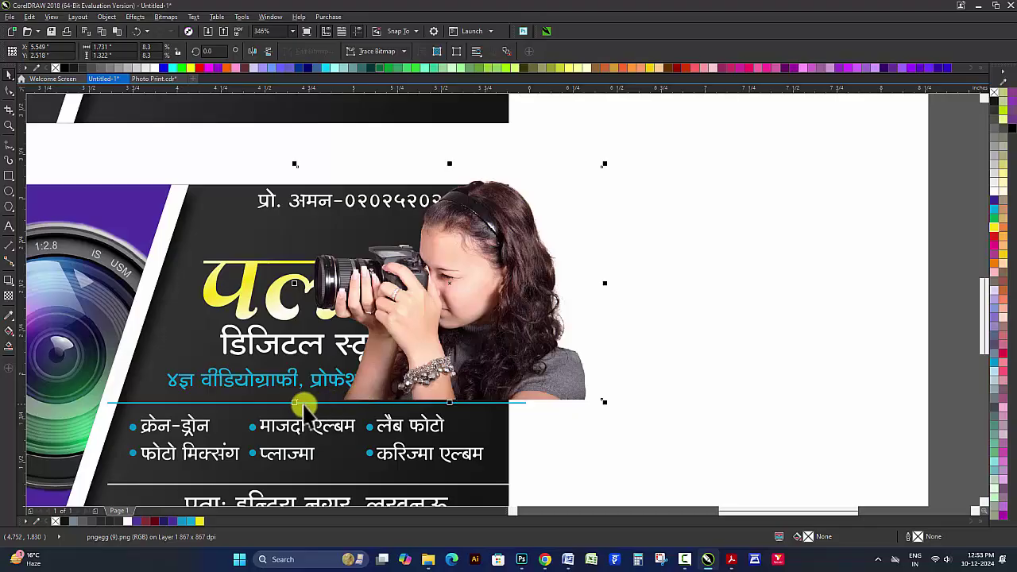
drag(294, 405, 456, 290)
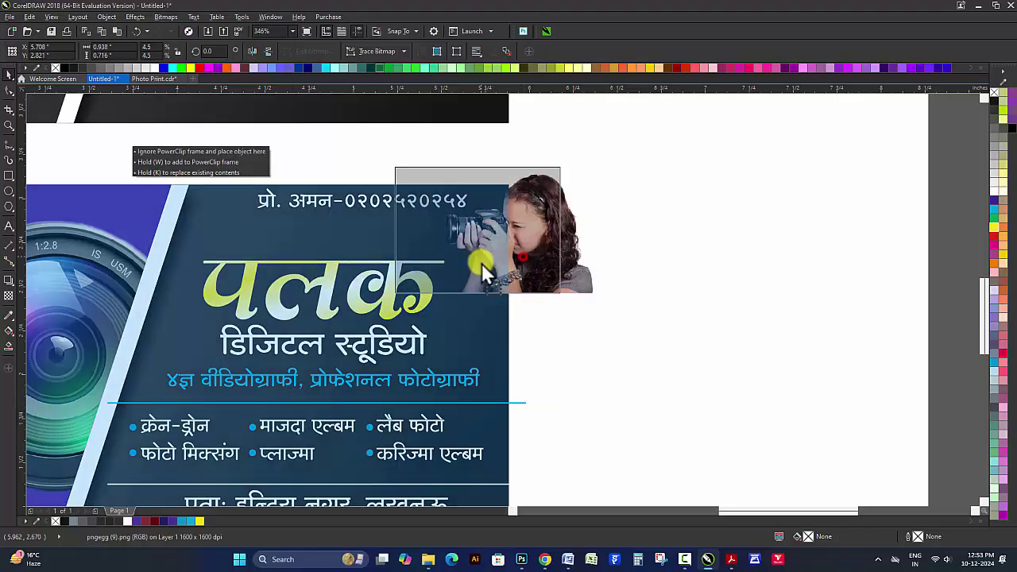
mouse_move(527, 236)
mouse_down()
mouse_move(486, 270)
mouse_move(489, 259)
mouse_up()
Step: Nudge the photo up and fade its bottom out with a linear transparency
key(F2)
drag(202, 170, 631, 361)
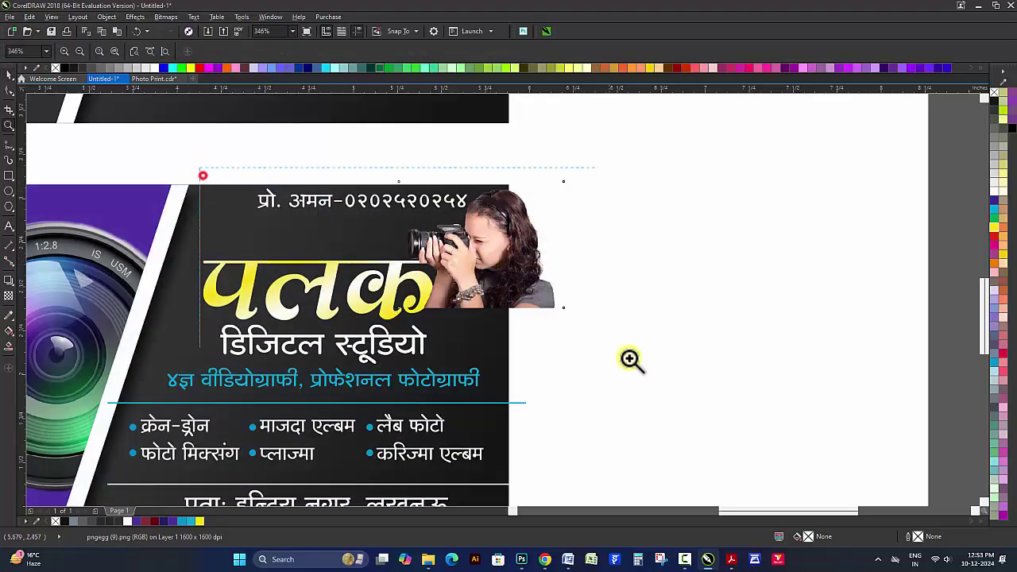
drag(631, 319, 640, 315)
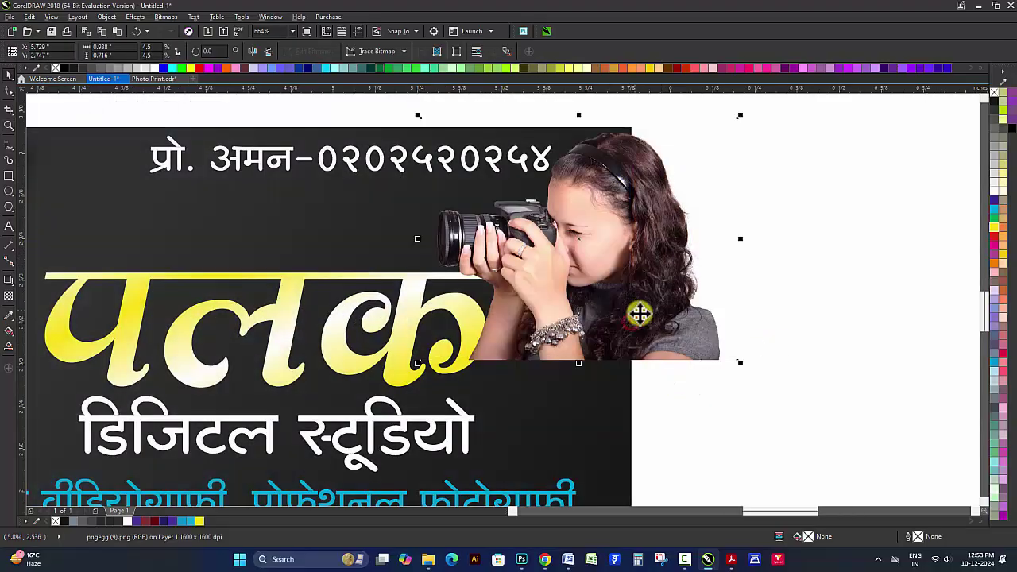
click(8, 296)
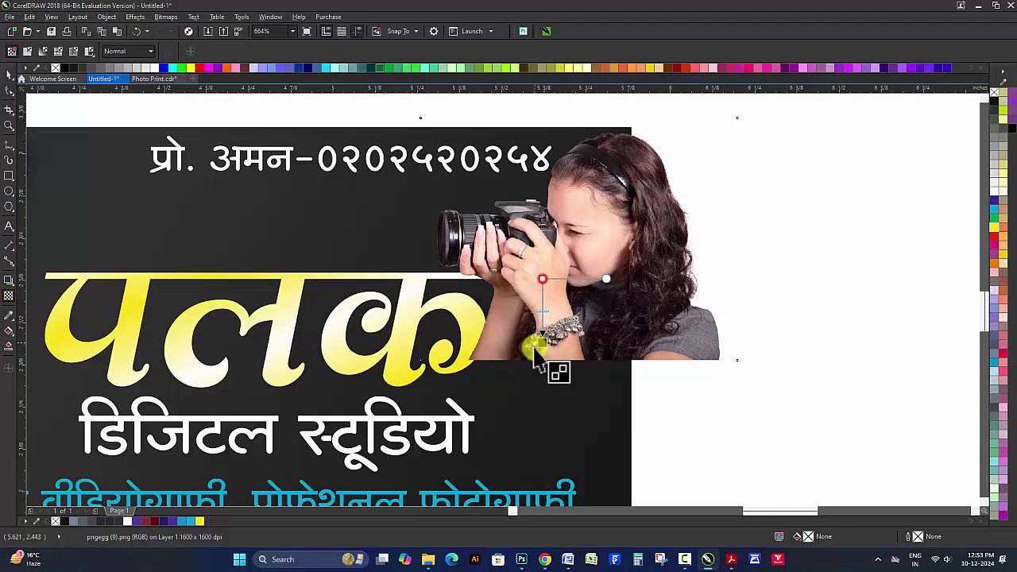
drag(542, 278, 542, 349)
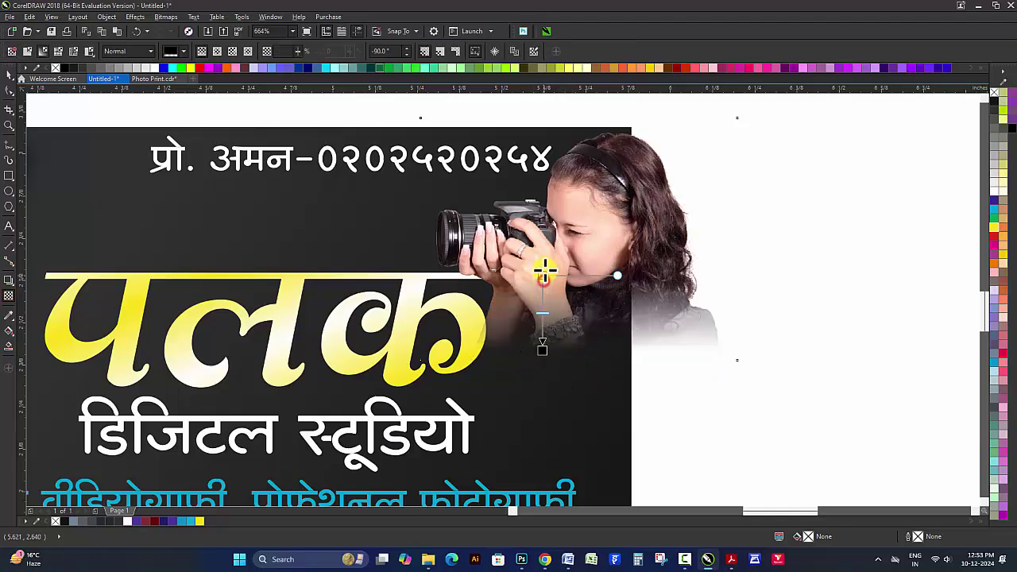
key(space)
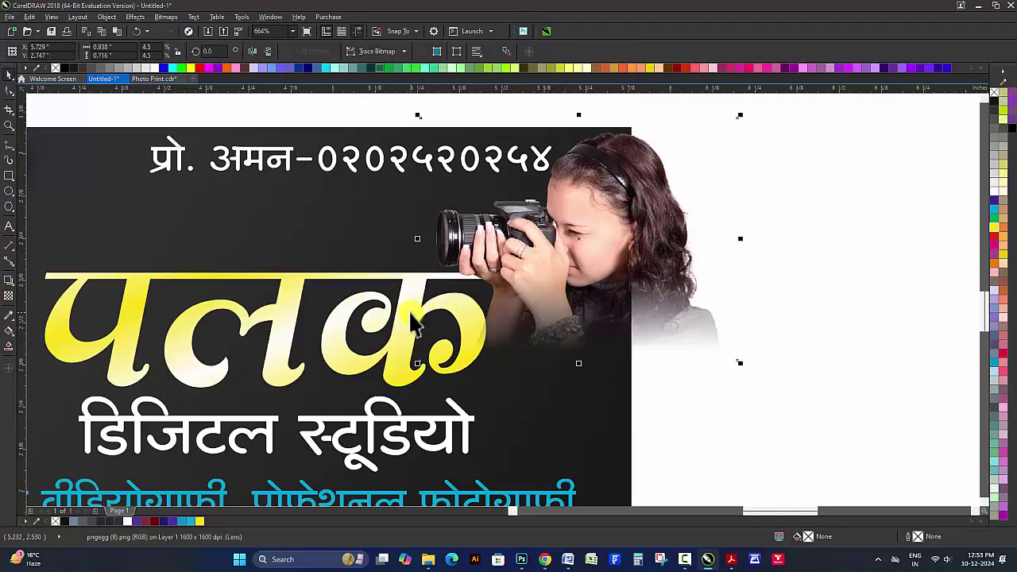
scroll(516, 294, down, 3)
Step: Move the phone number out, then PowerClip the photo and heading texts inside the card
click(640, 216)
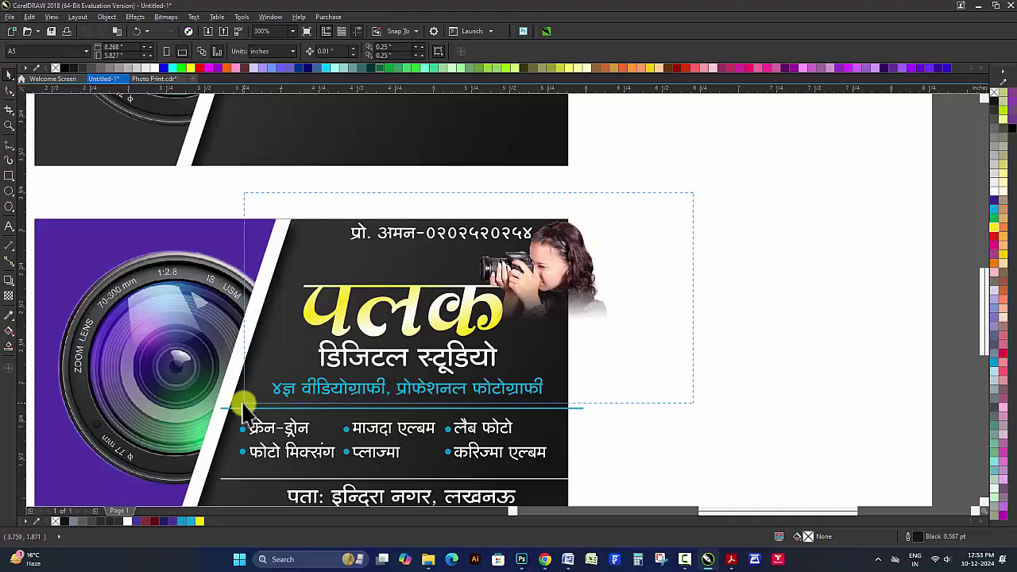
drag(392, 388, 238, 402)
drag(587, 260, 582, 260)
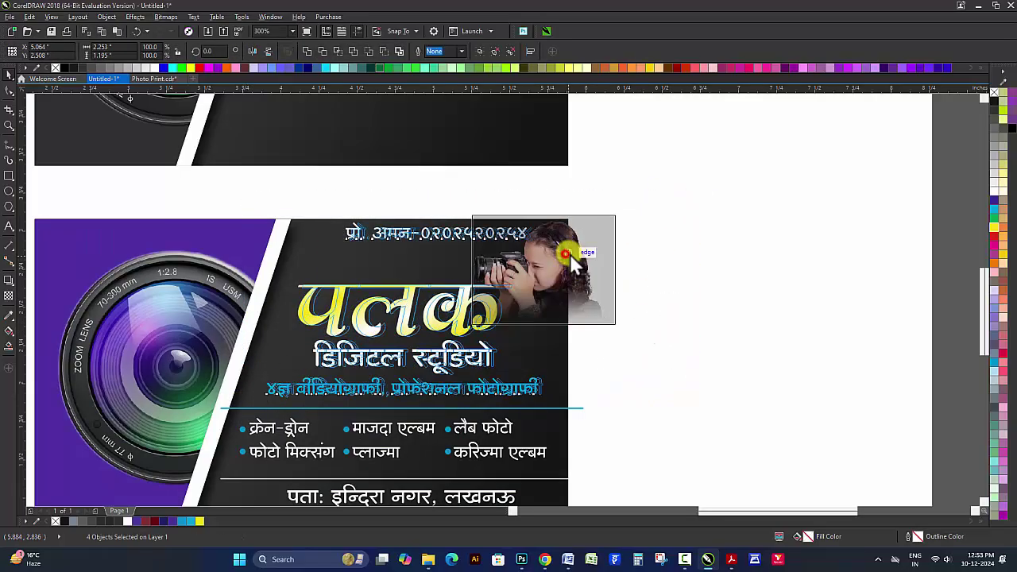
click(660, 266)
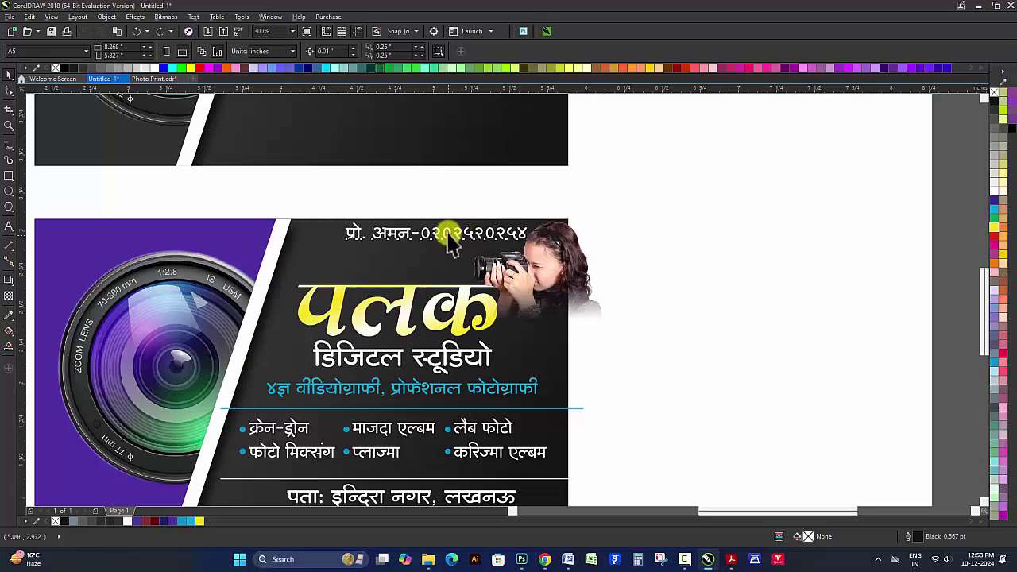
drag(448, 236, 449, 208)
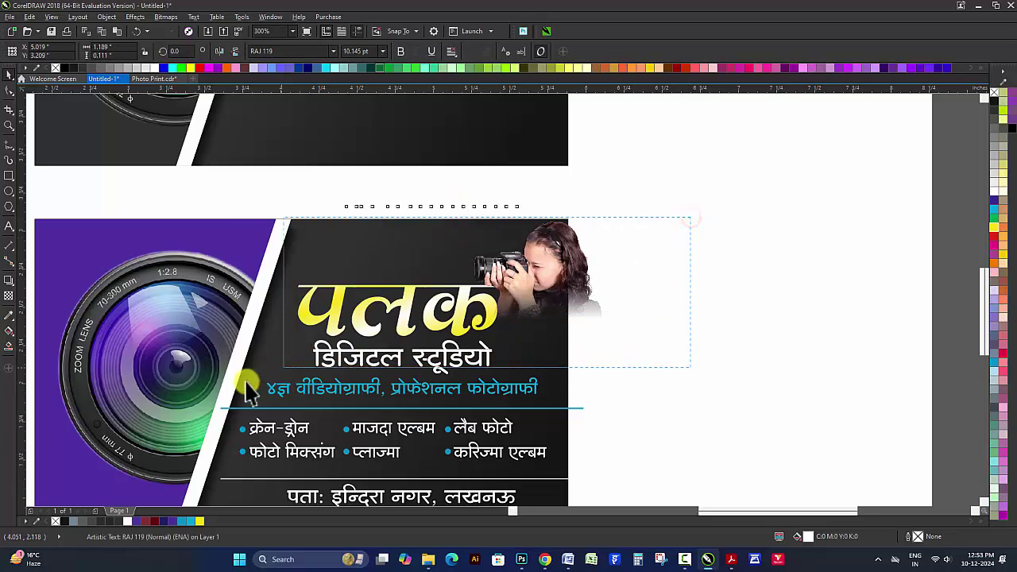
drag(254, 422, 502, 321)
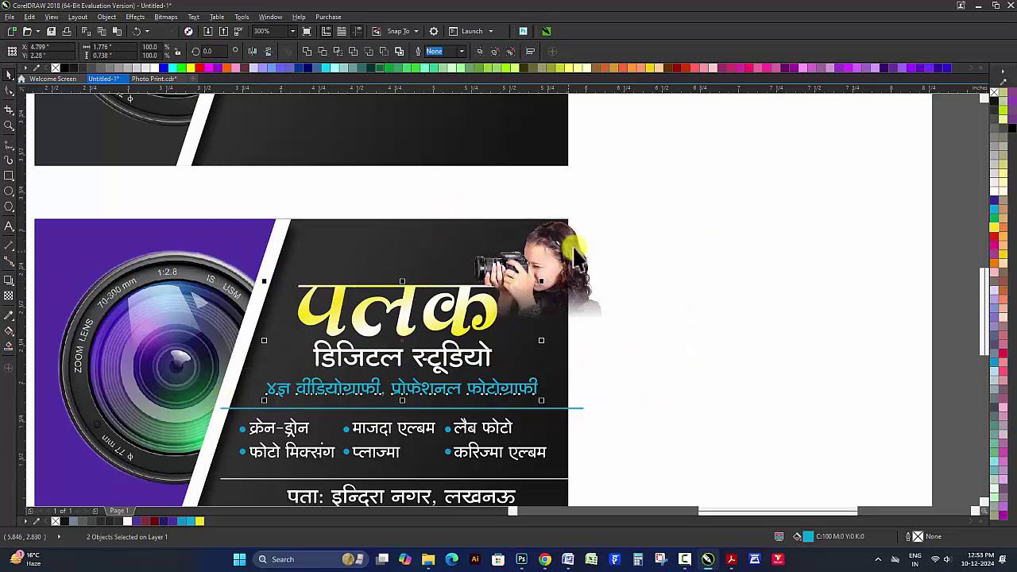
right_click(594, 242)
click(604, 248)
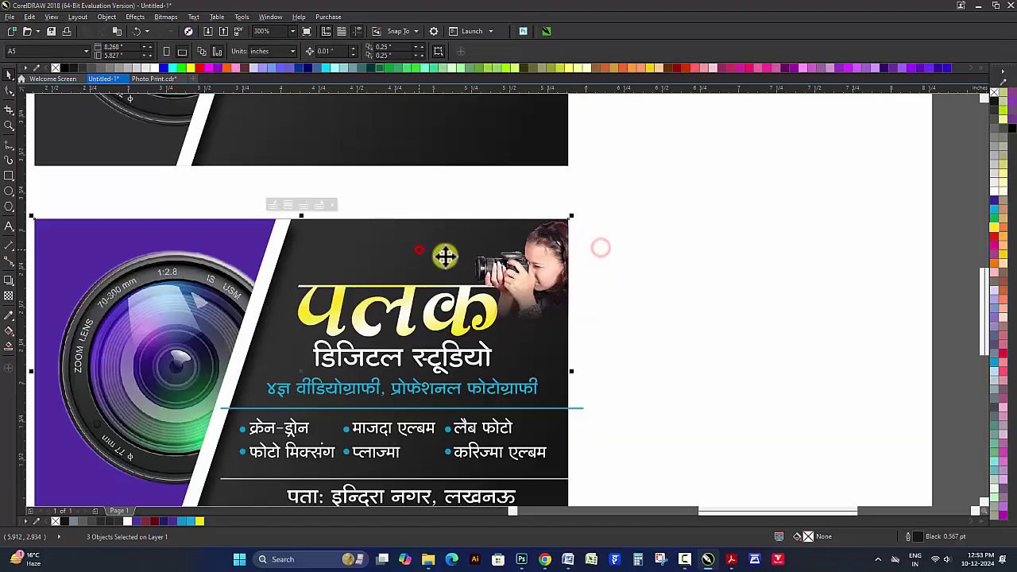
Step: Move the phone-number text back into the card
key(z)
right_click(685, 301)
drag(220, 219, 723, 444)
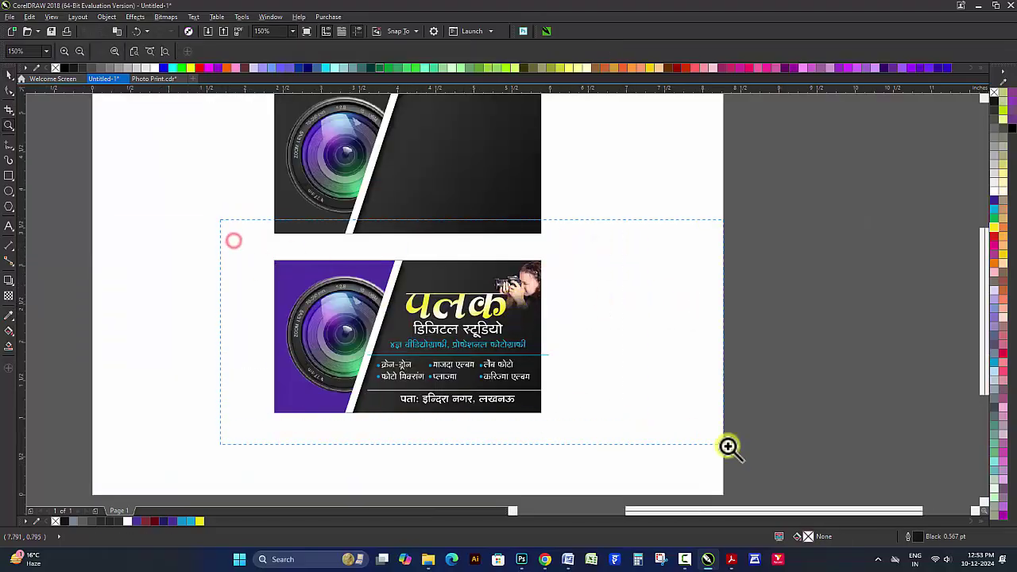
key(space)
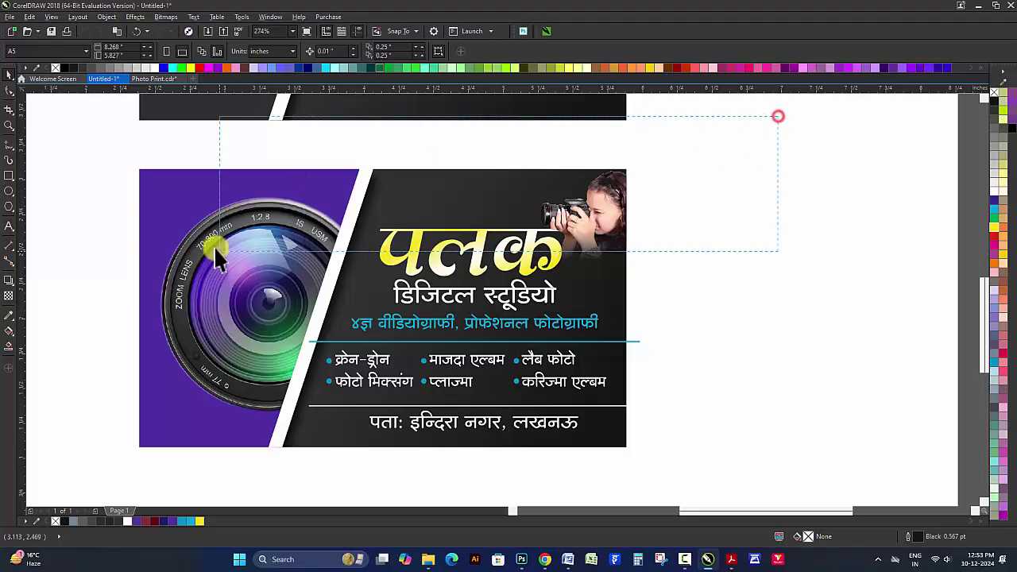
drag(761, 127, 216, 249)
mouse_move(506, 151)
mouse_down()
mouse_move(242, 441)
mouse_move(239, 185)
mouse_up()
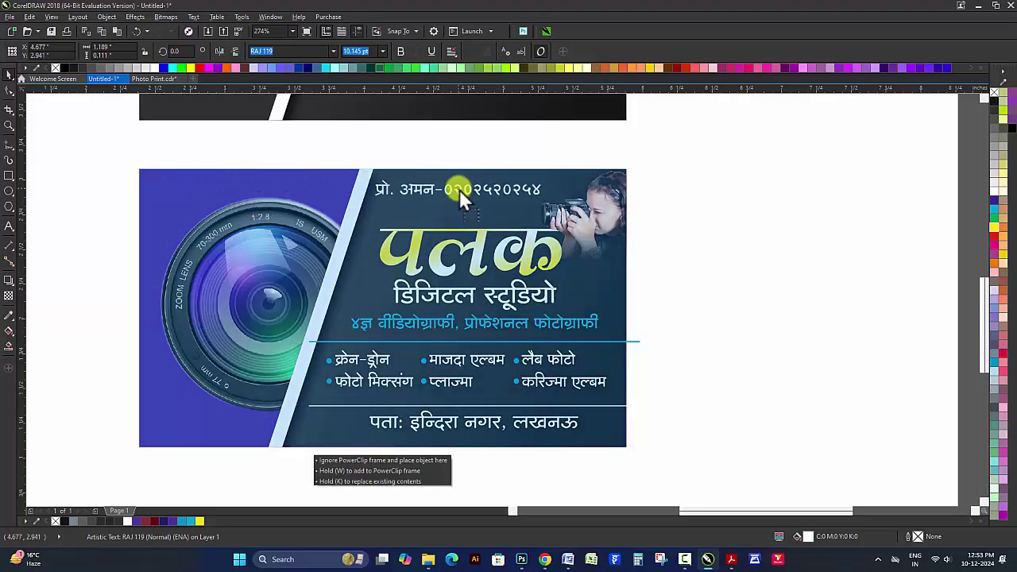
Step: Centre the phone number at the card's top and select all the card's objects
drag(239, 186, 461, 192)
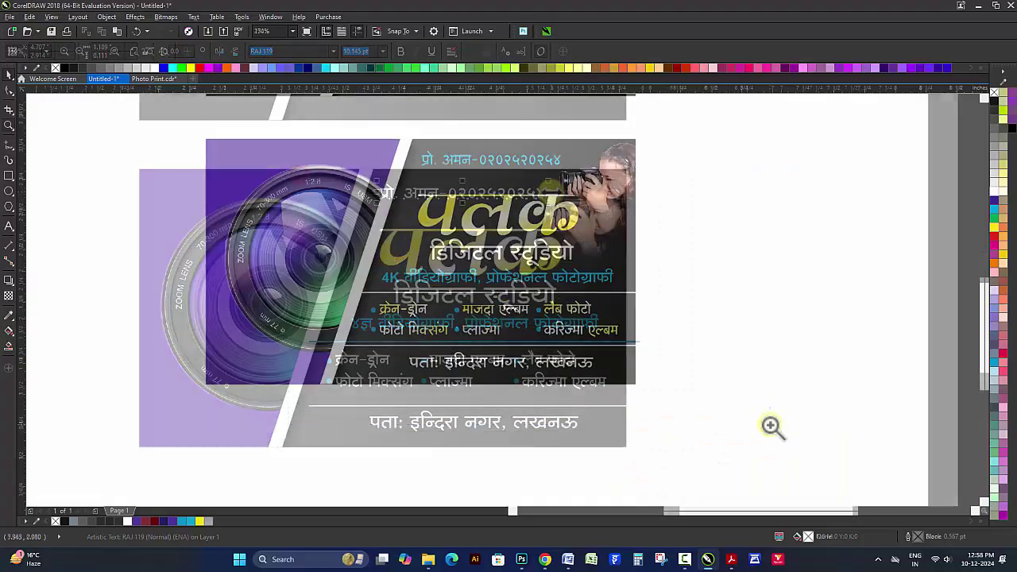
key(z)
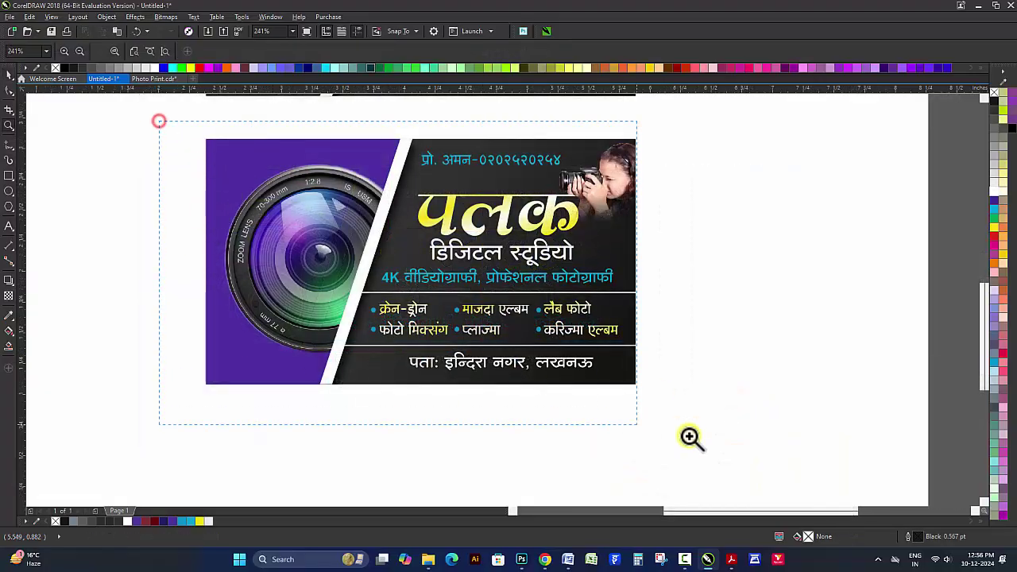
drag(690, 437, 719, 429)
scroll(272, 175, down, 2)
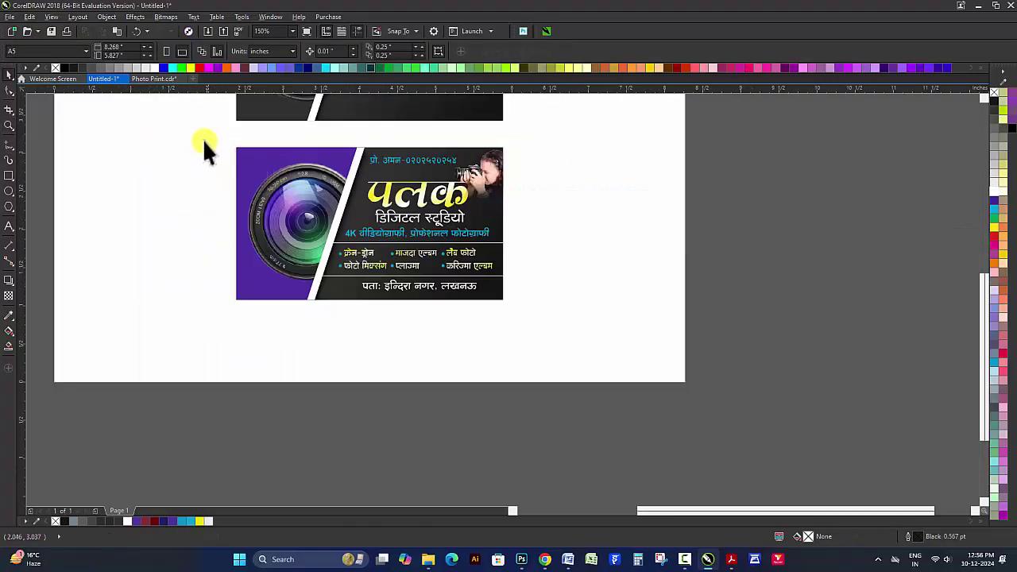
drag(605, 342, 595, 335)
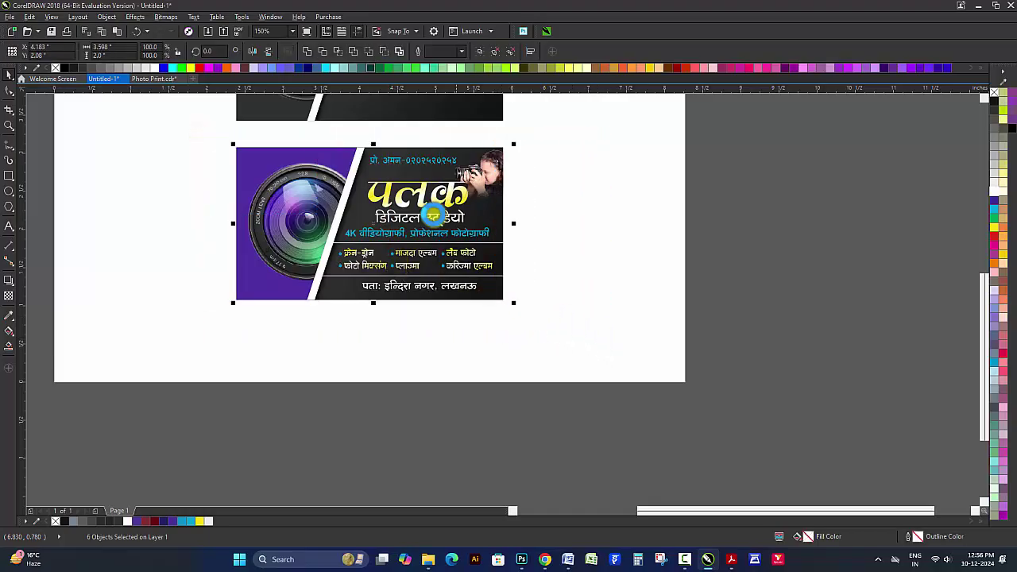
Step: Group the card objects and place a duplicate of the card below
scroll(414, 246, down, 2)
drag(420, 154, 608, 150)
key(Delete)
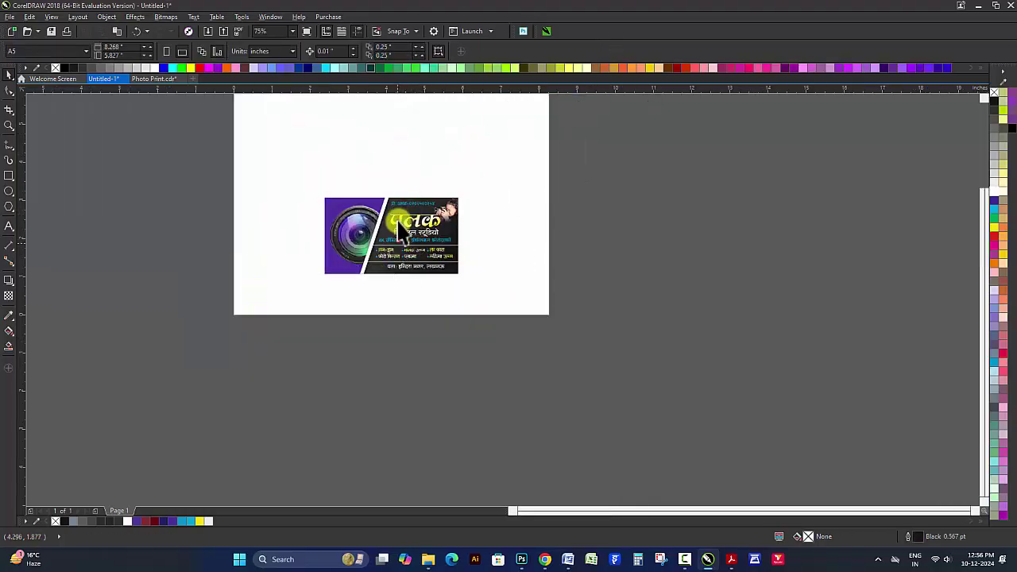
key(ctrl+z)
key(z)
drag(266, 161, 592, 290)
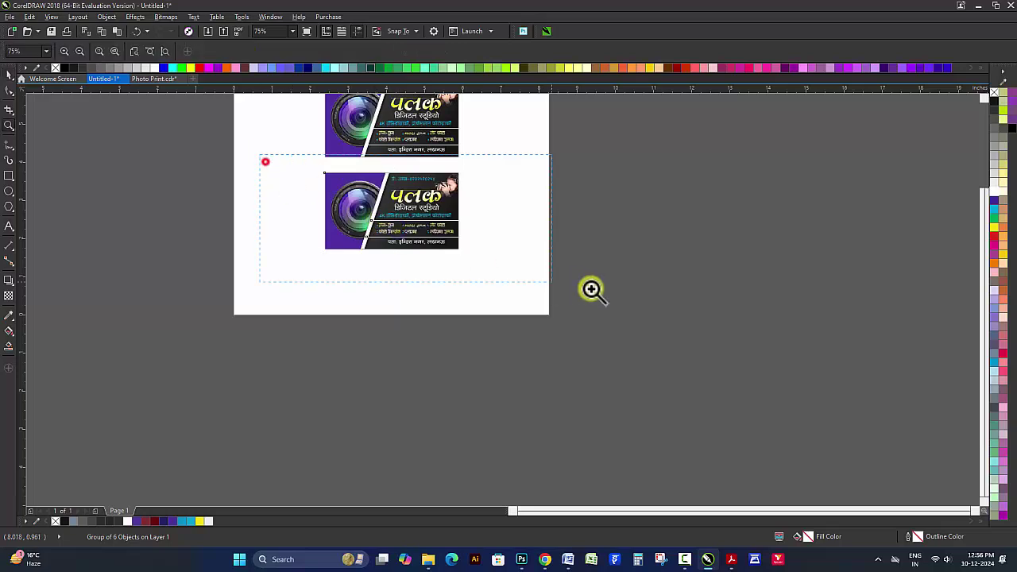
Step: Make the copied card's side panel red and duplicate that card below
ctrl+click(236, 167)
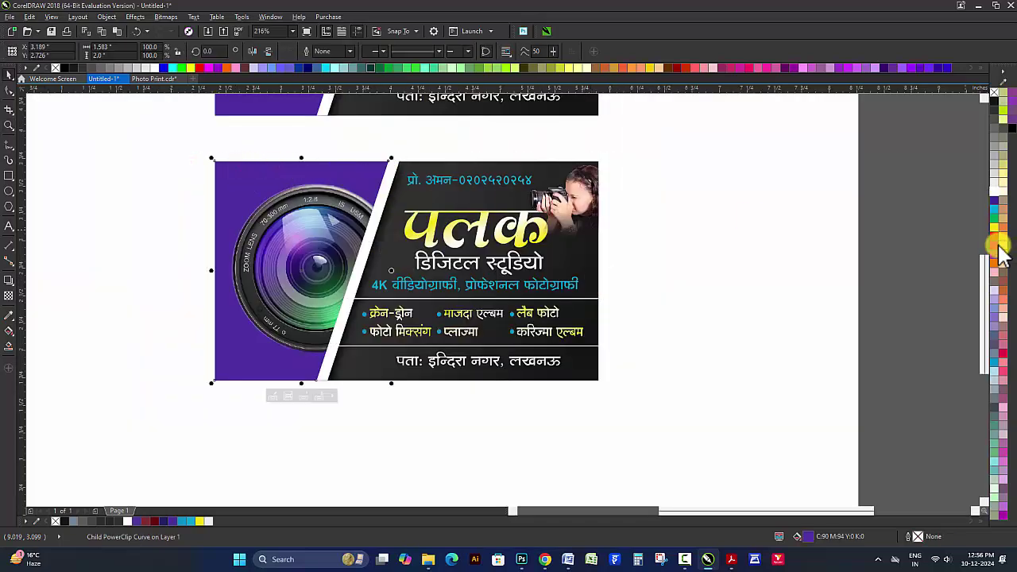
click(994, 236)
click(764, 256)
click(531, 308)
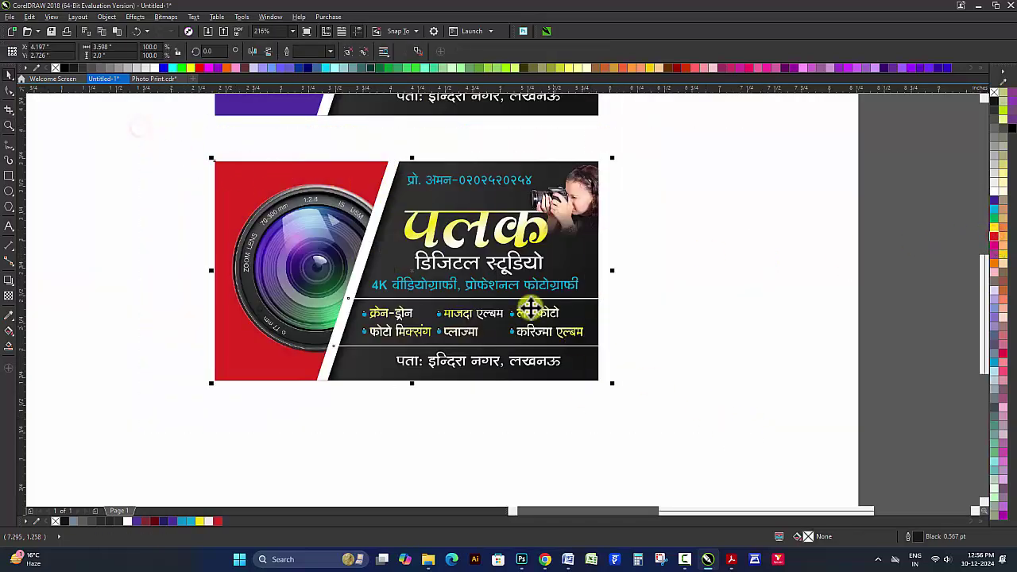
drag(531, 307, 495, 276)
key(ctrl+d)
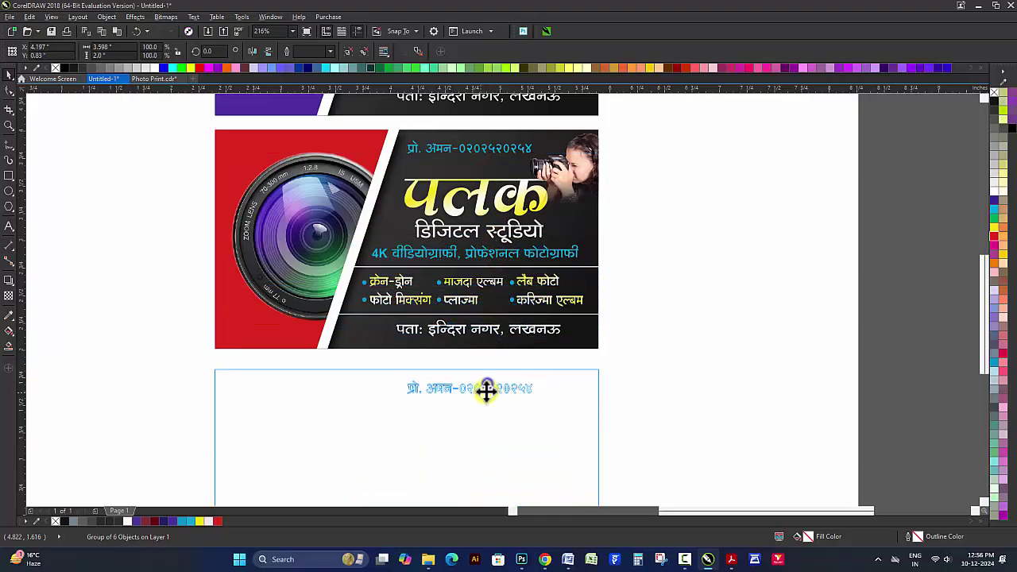
Step: Select the newest copy's side panel, zoom in on it, and pick its phone-number text
ctrl+click(290, 381)
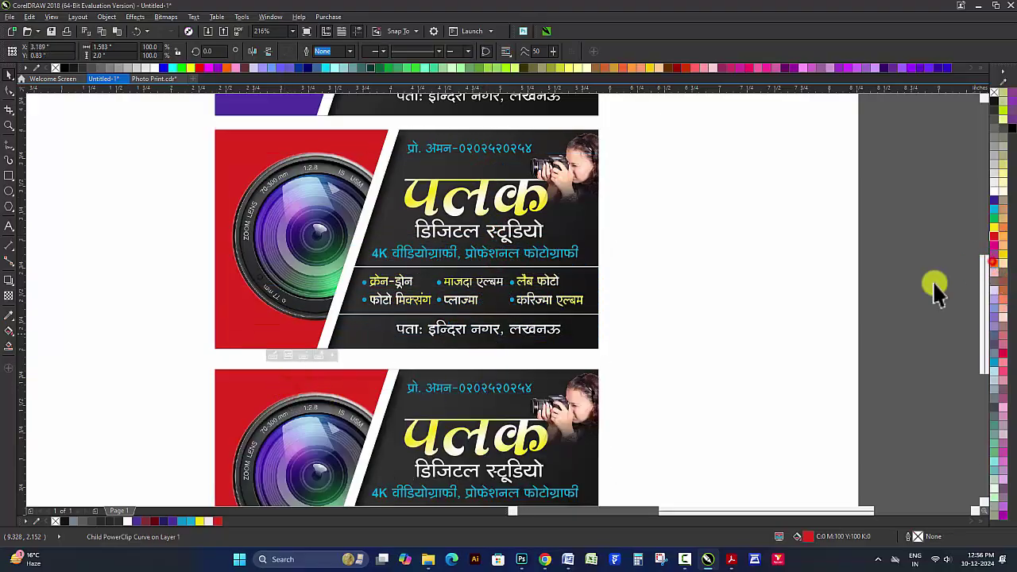
key(z)
scroll(384, 225, down, 3)
mouse_move(169, 171)
mouse_down()
mouse_move(291, 227)
mouse_move(715, 477)
mouse_move(708, 461)
mouse_up()
drag(377, 360, 795, 468)
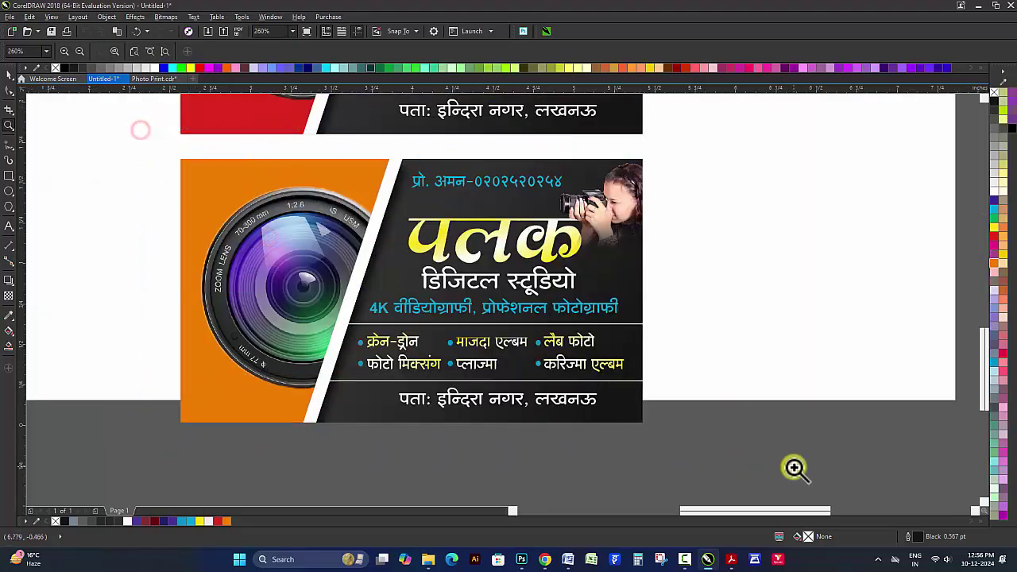
key(space)
click(531, 157)
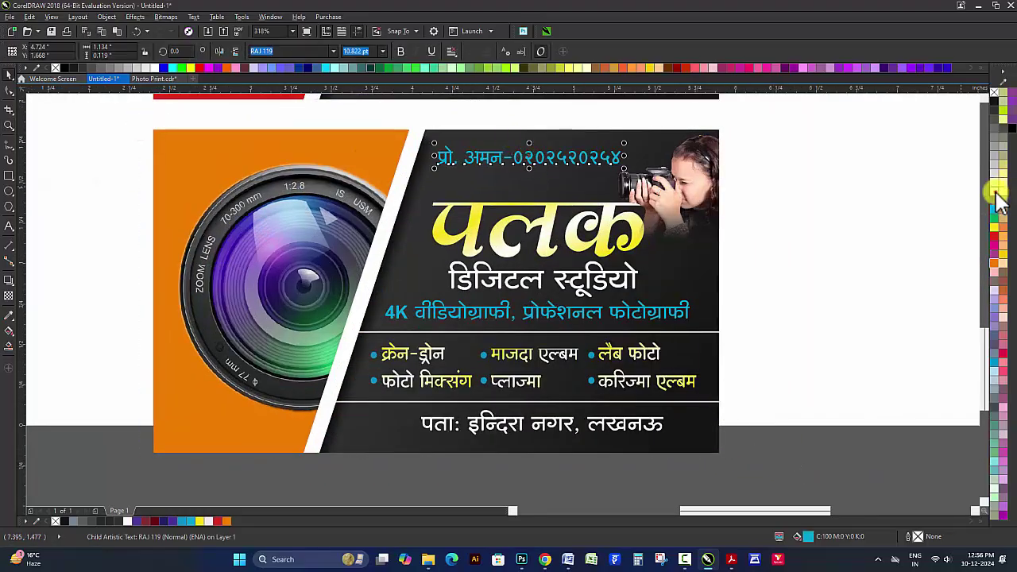